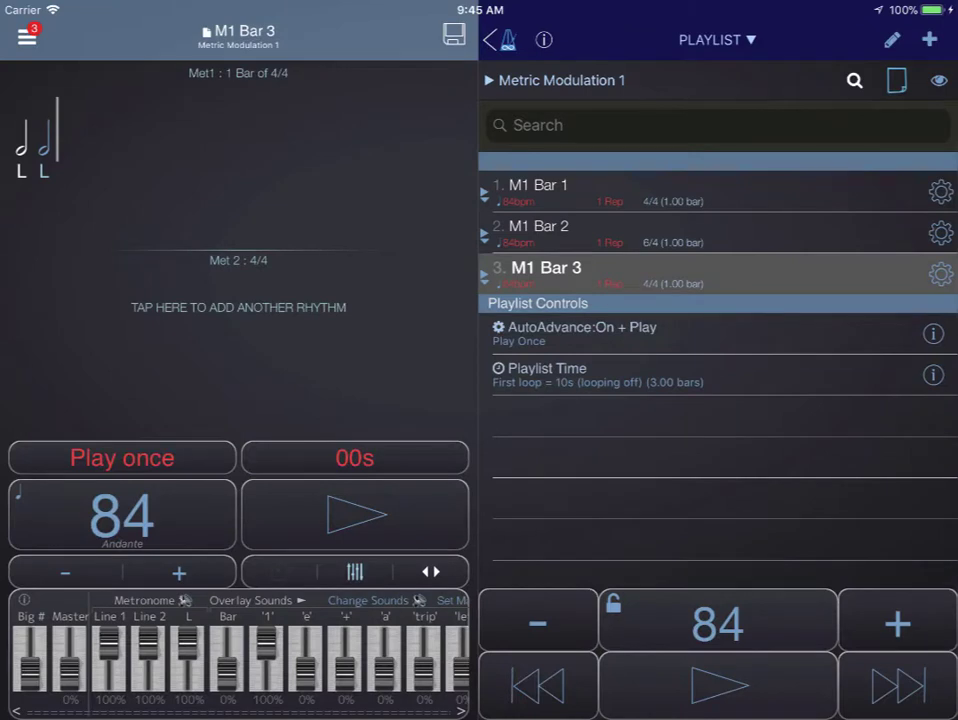
Step: Play M1 Bar 1, M1 Bar 2 and M1 Bar 3 individually, and play the whole playlist starting from M1 Bar 1
{"action": "left_click", "coordinate": [632, 199]}
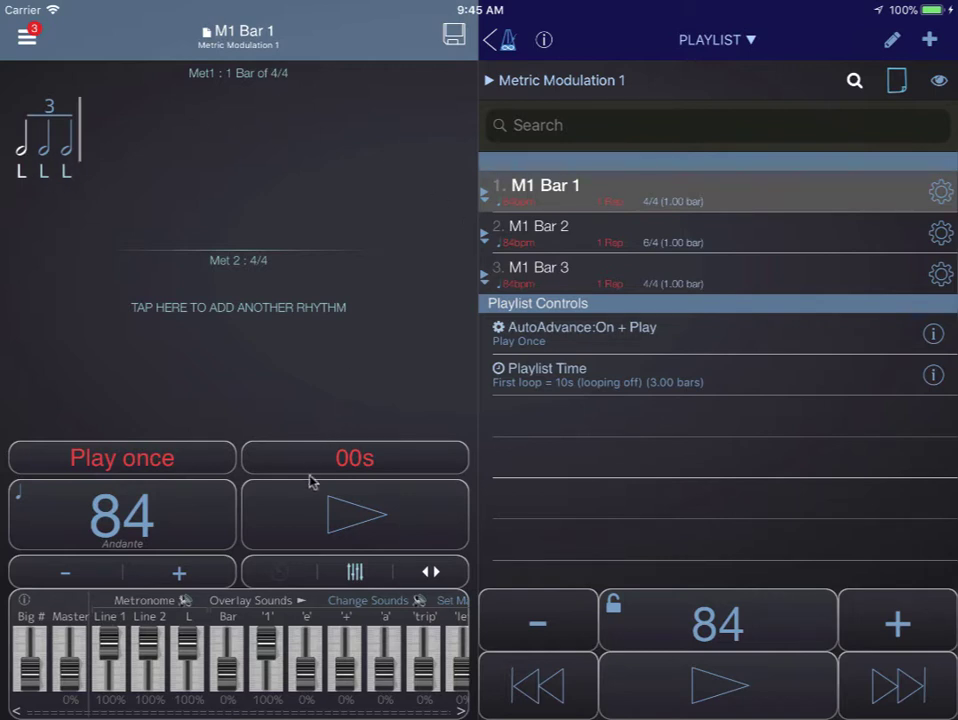
{"action": "left_click", "coordinate": [342, 515]}
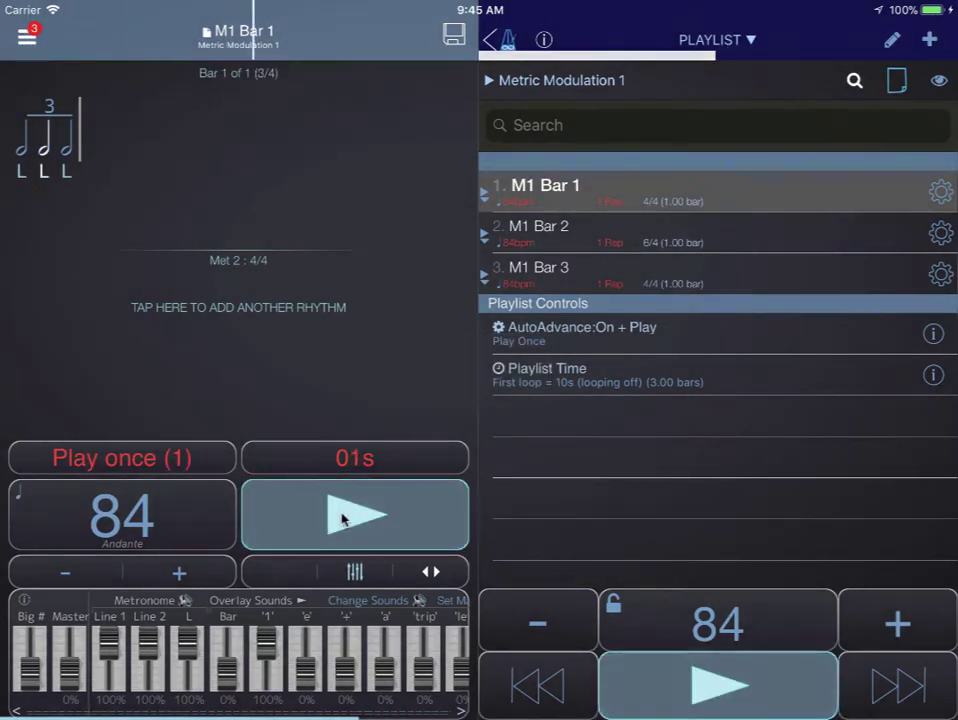
{"action": "left_click", "coordinate": [342, 516]}
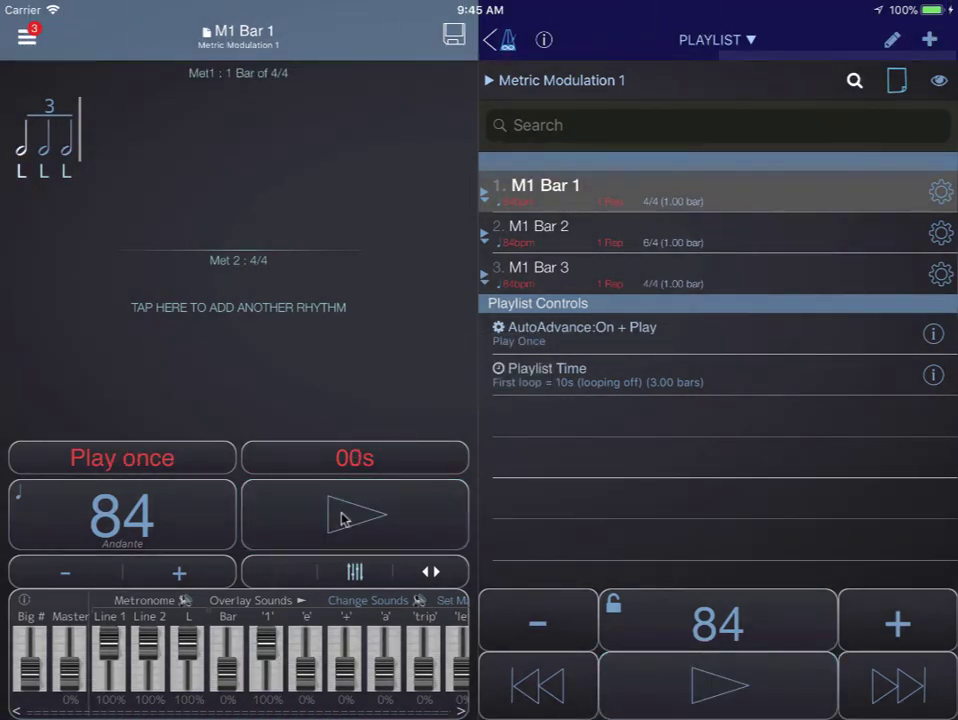
{"action": "left_click", "coordinate": [577, 241]}
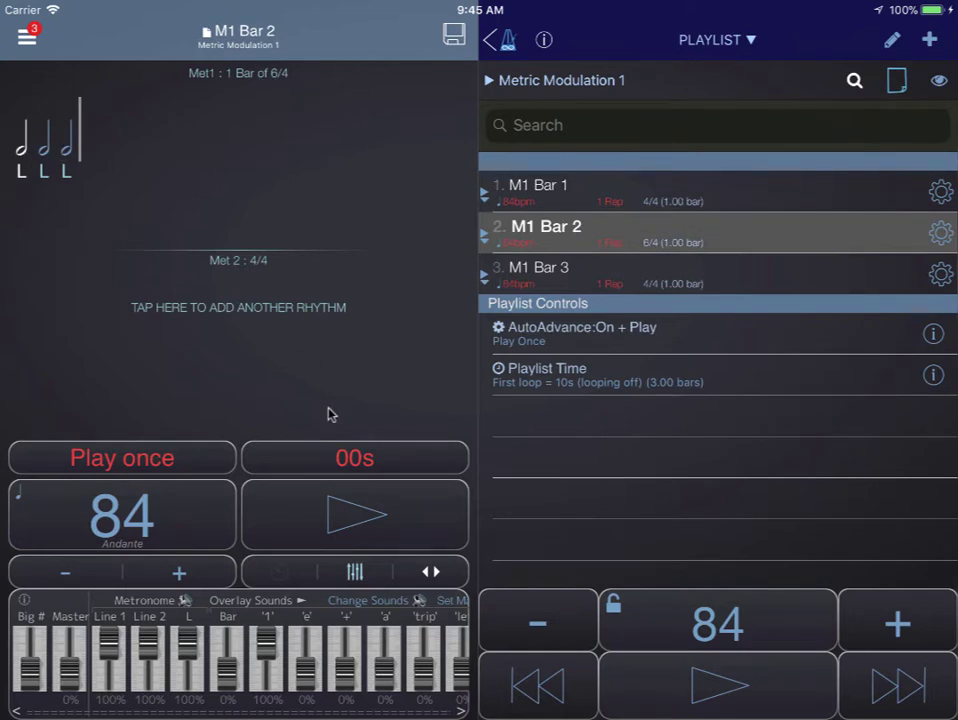
{"action": "left_click", "coordinate": [375, 516]}
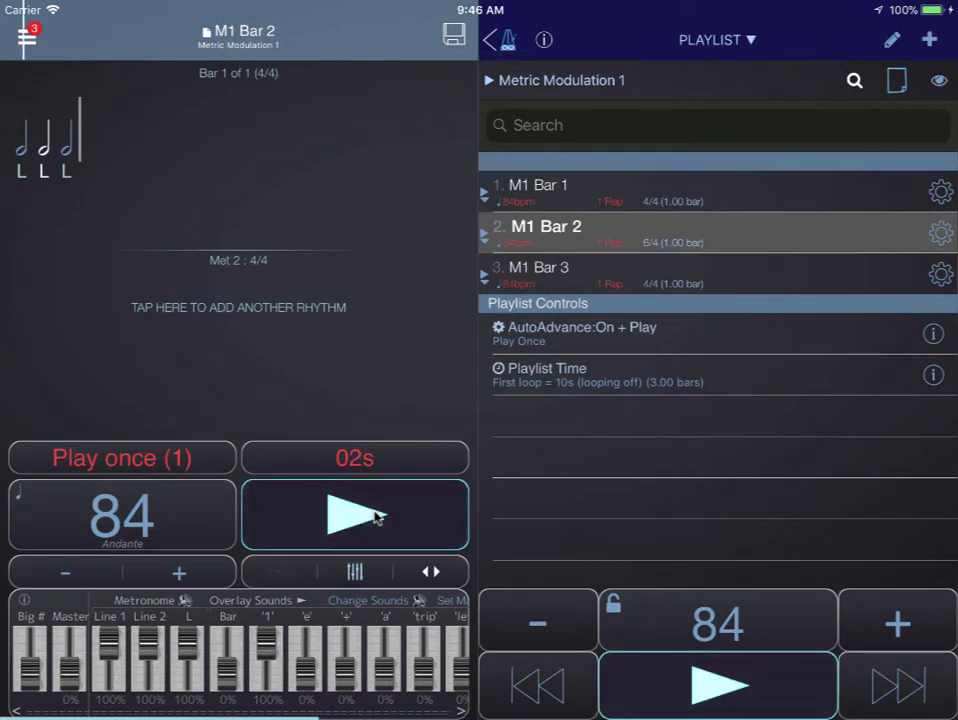
{"action": "left_click", "coordinate": [375, 516]}
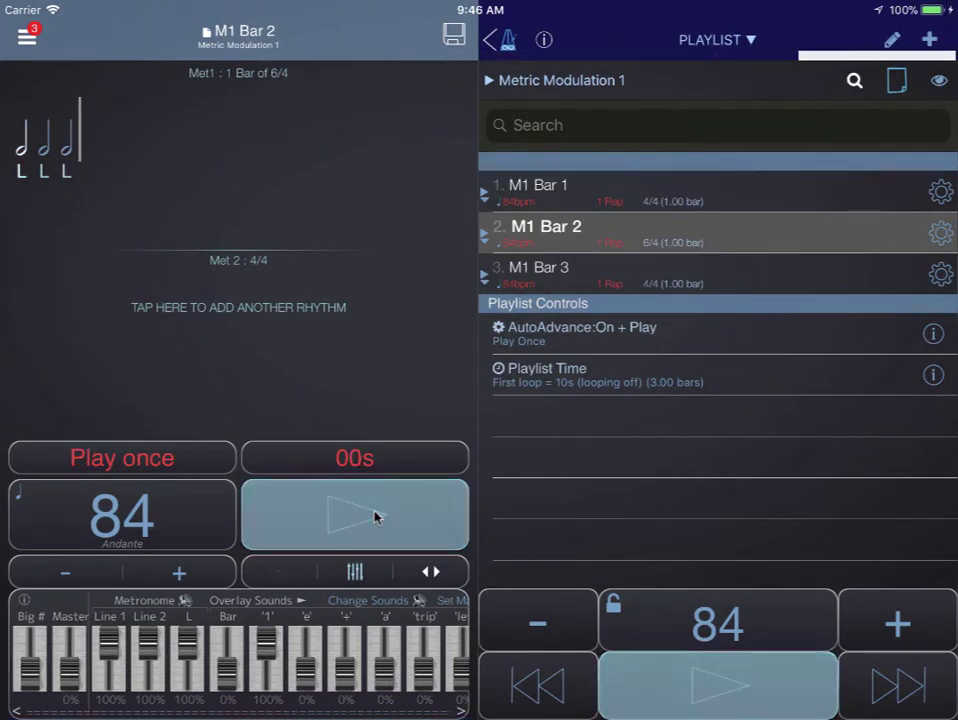
{"action": "left_click", "coordinate": [613, 278]}
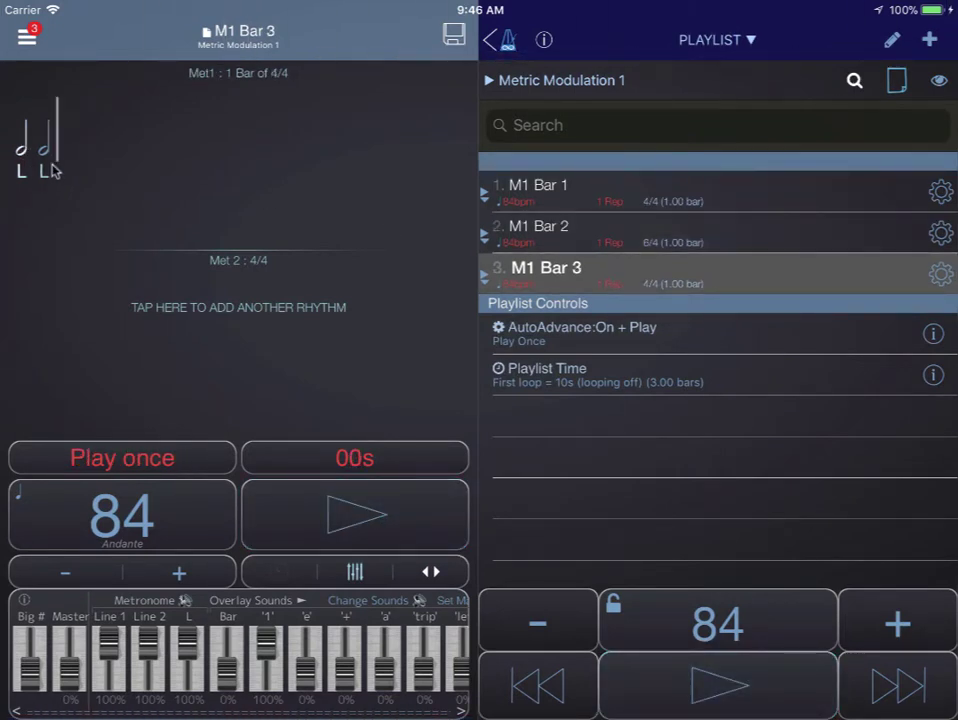
{"action": "left_click", "coordinate": [420, 520]}
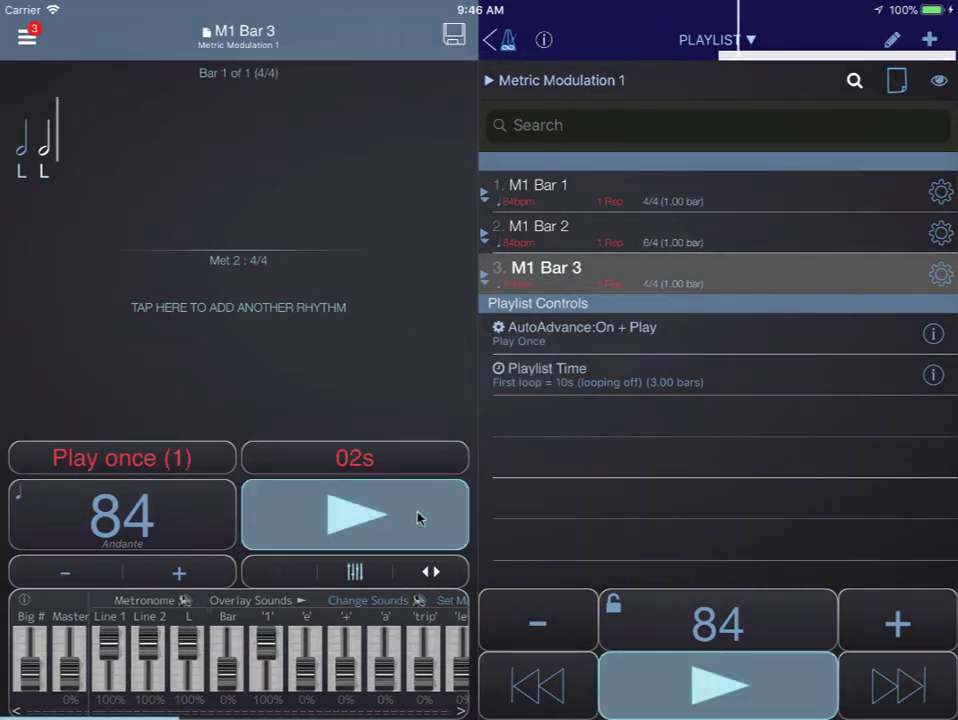
{"action": "left_click", "coordinate": [660, 195]}
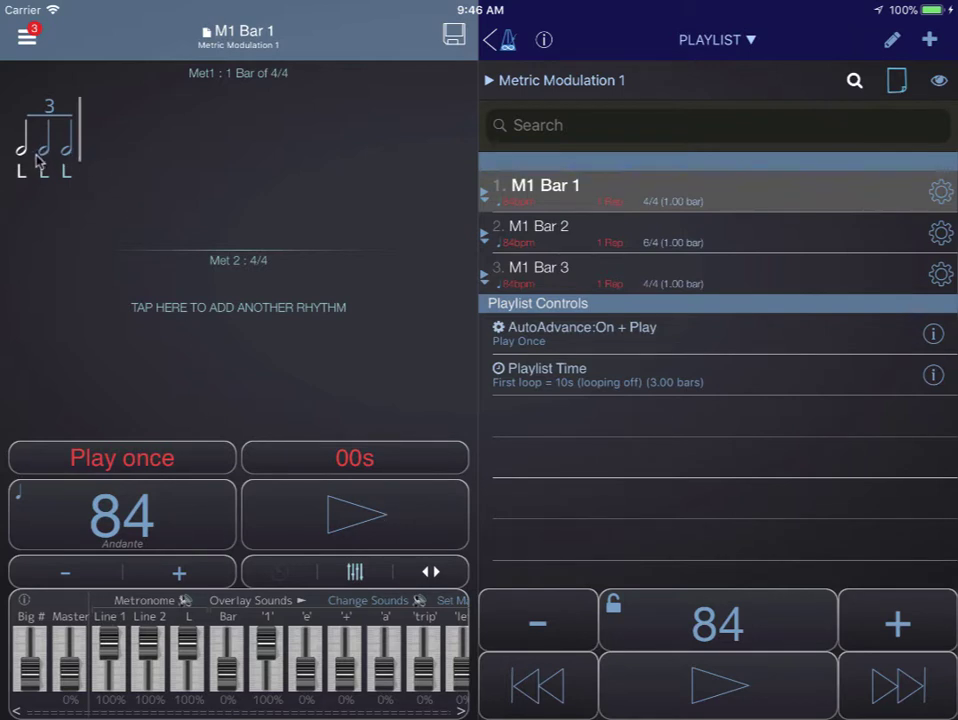
{"action": "left_click", "coordinate": [316, 505]}
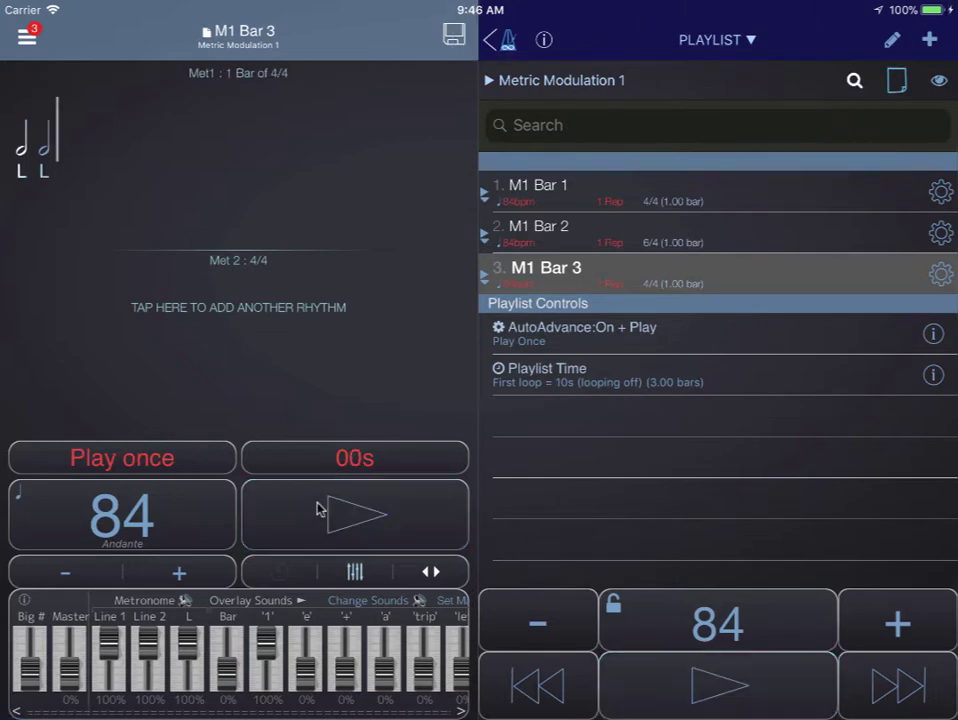
Step: Apply metric modulation to the tempos of M1 Bar 1, M1 Bar 2 and M1 Bar 3 in the playlist
{"action": "left_click", "coordinate": [695, 200]}
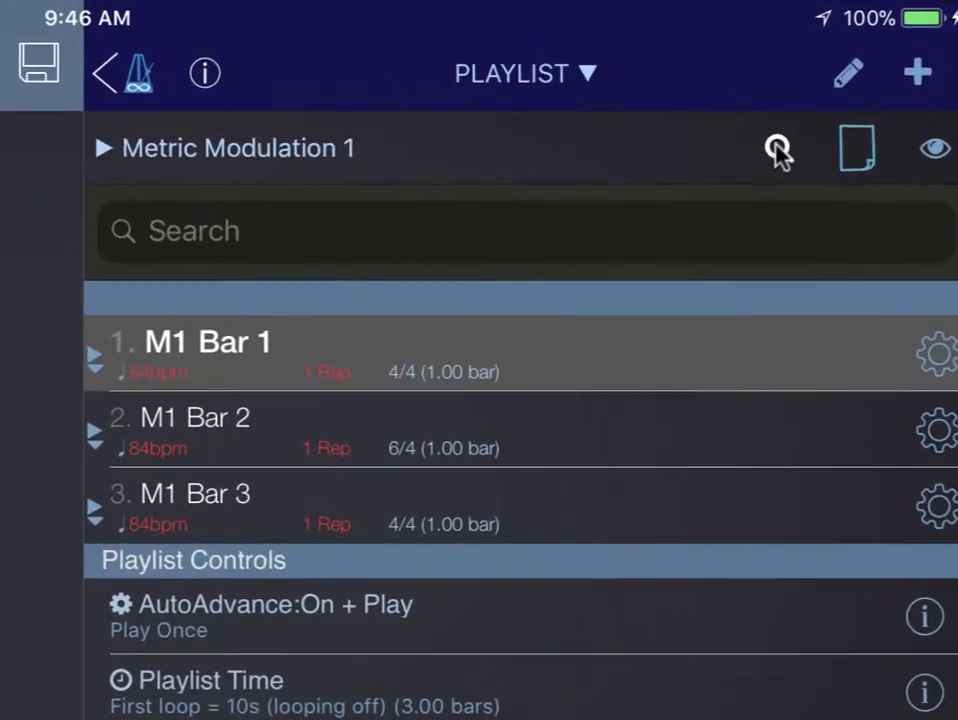
{"action": "left_click", "coordinate": [843, 80]}
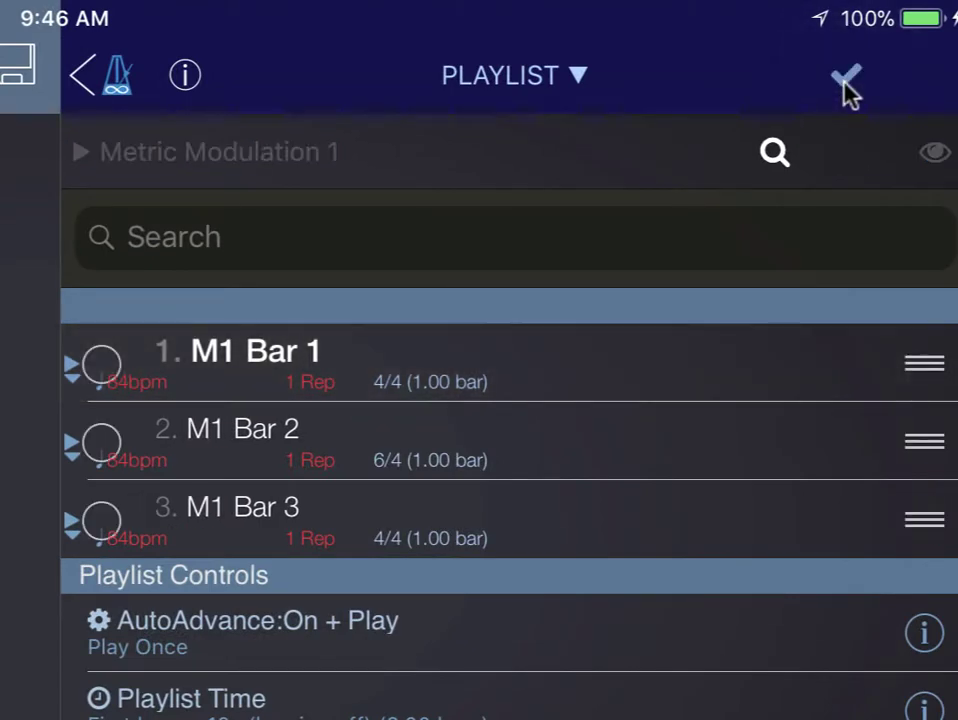
{"action": "left_click", "coordinate": [345, 394]}
{"action": "left_click", "coordinate": [334, 442]}
{"action": "left_click", "coordinate": [447, 418]}
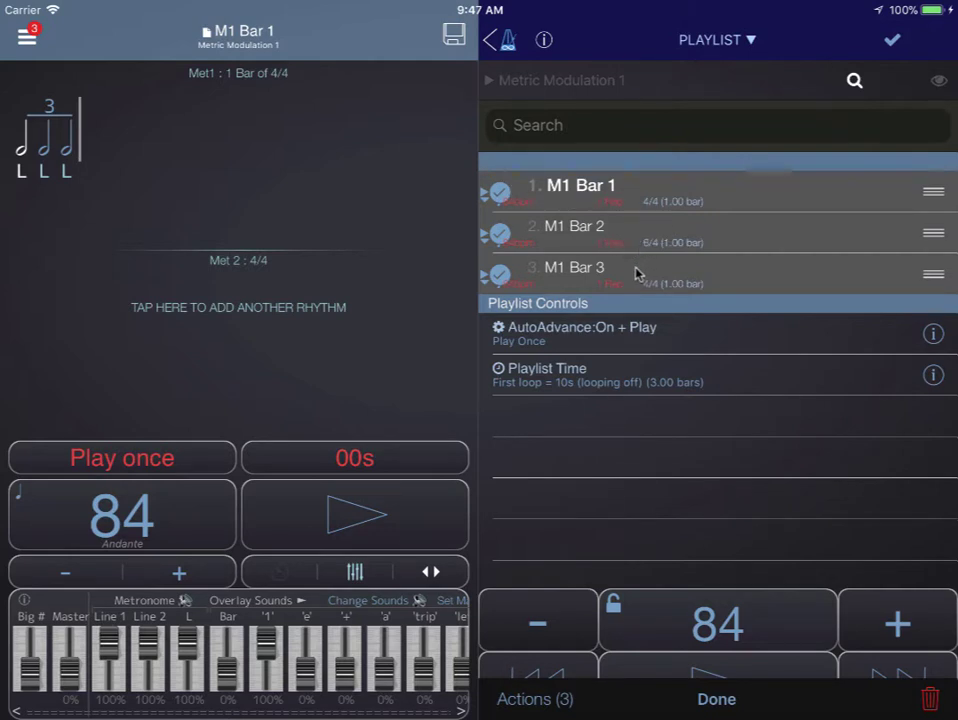
{"action": "left_click", "coordinate": [545, 703]}
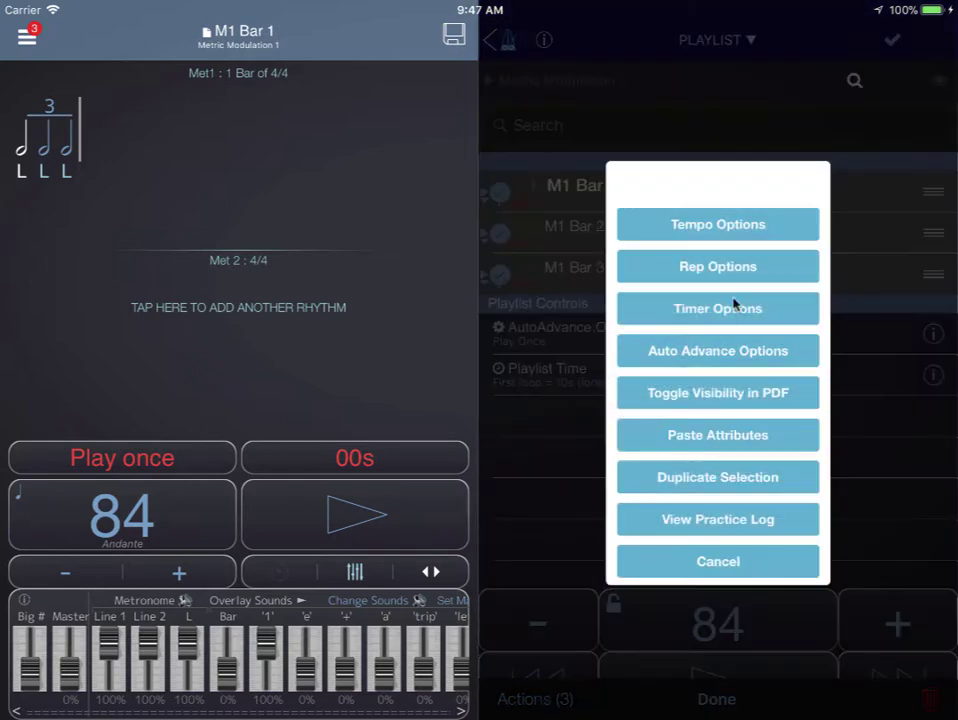
{"action": "left_click", "coordinate": [748, 228]}
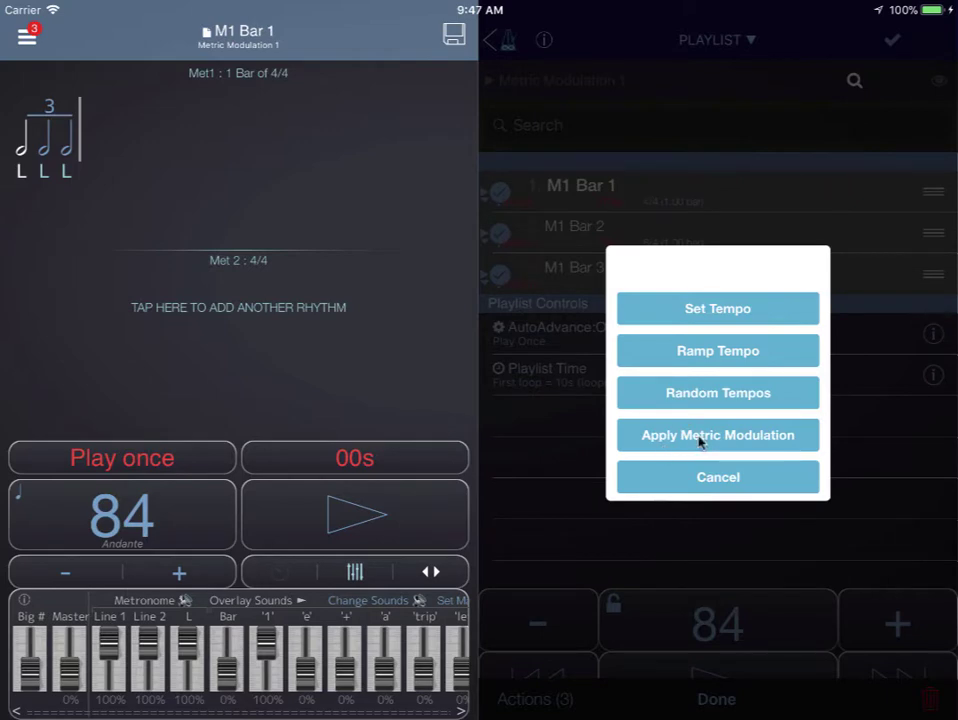
{"action": "left_click", "coordinate": [703, 437]}
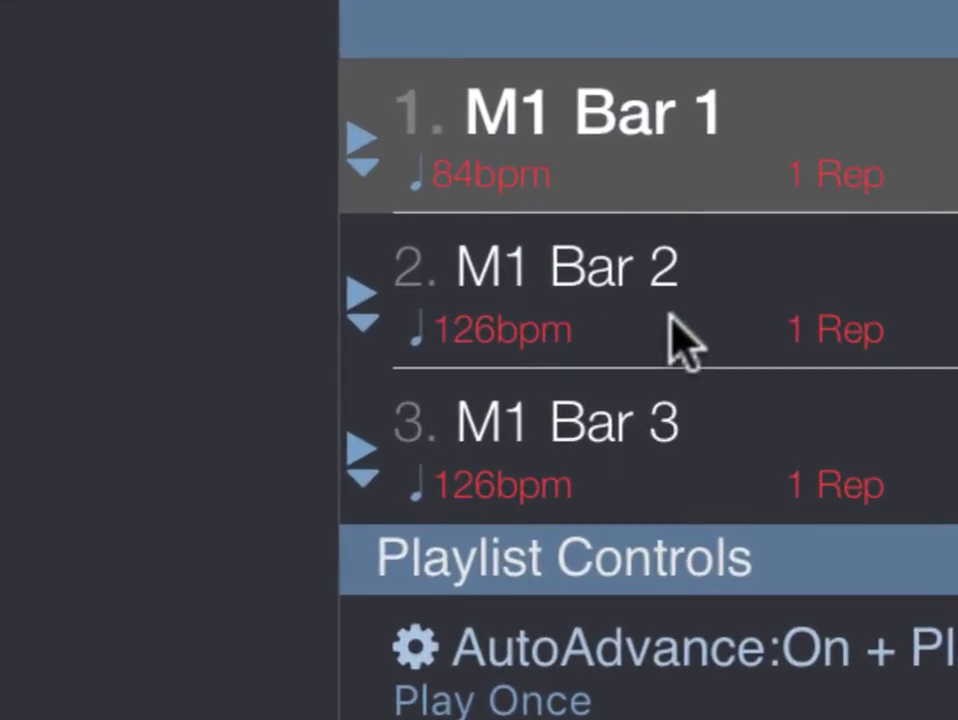
Step: Check the modulated tempo of M1 Bar 2 and play the playlist from M1 Bar 1
{"action": "left_click", "coordinate": [683, 335]}
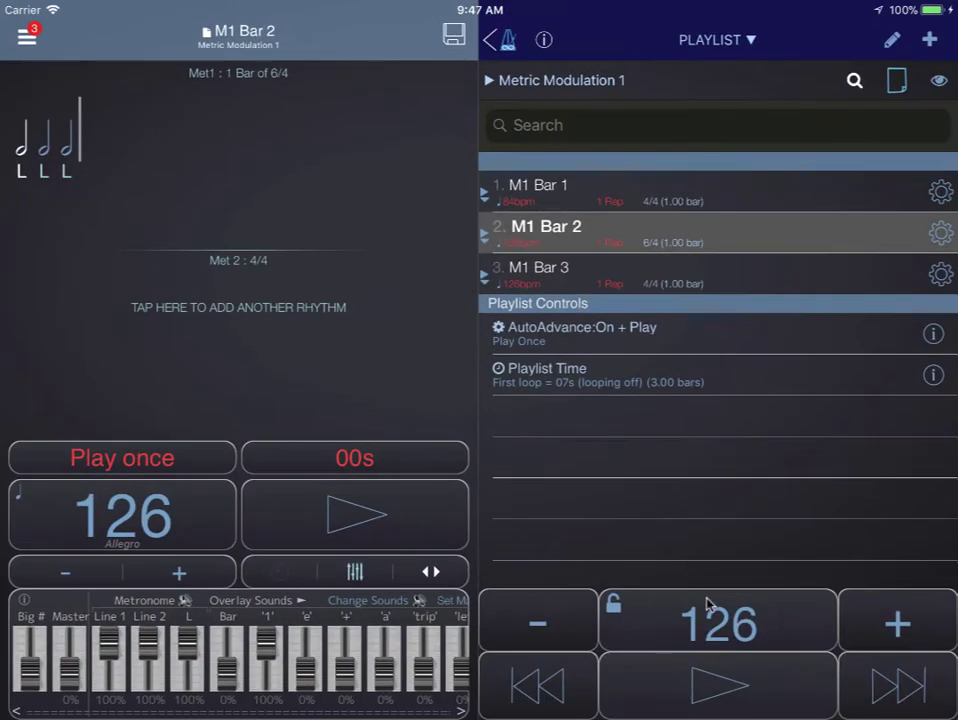
{"action": "left_click", "coordinate": [660, 194]}
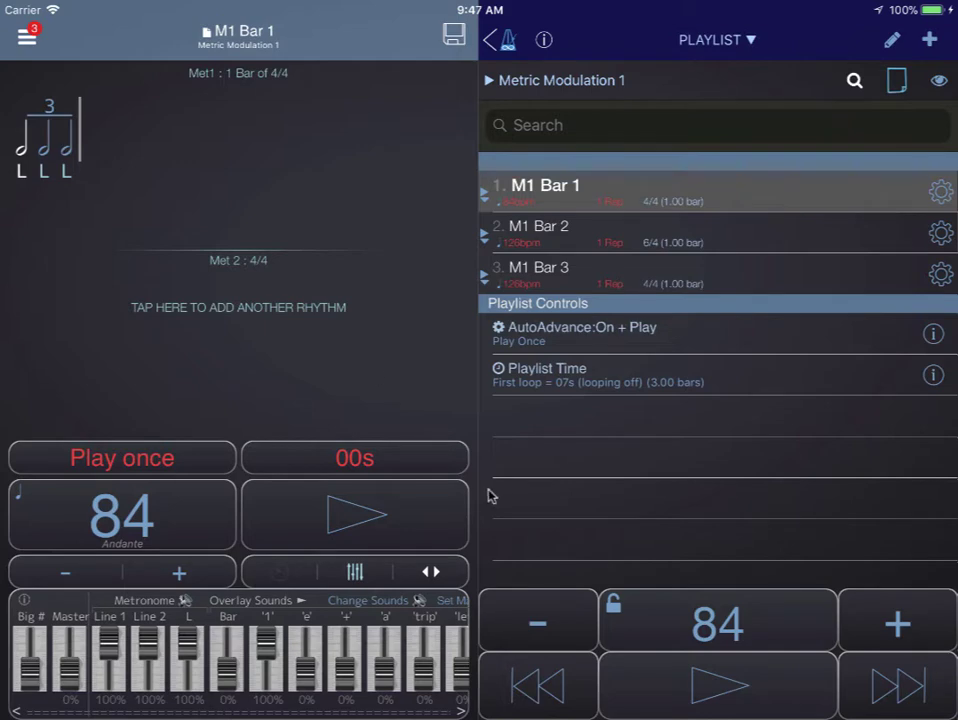
{"action": "left_click", "coordinate": [699, 692]}
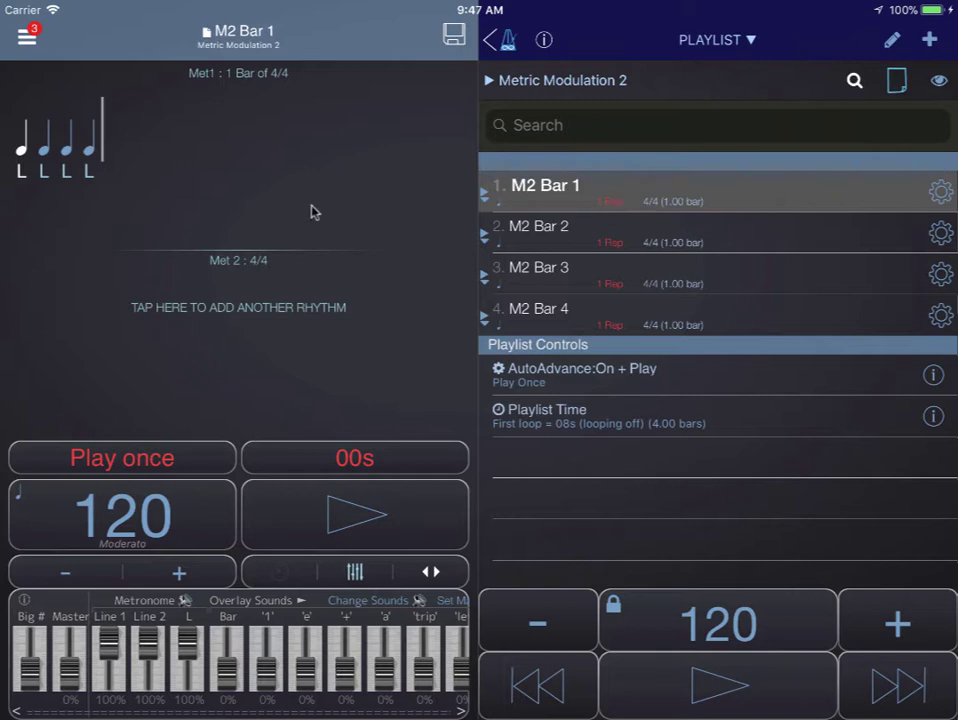
Step: Review the rhythms of M2 Bar 2, M2 Bar 3 and M2 Bar 4, and play the playlist from M2 Bar 1
{"action": "left_click", "coordinate": [515, 224]}
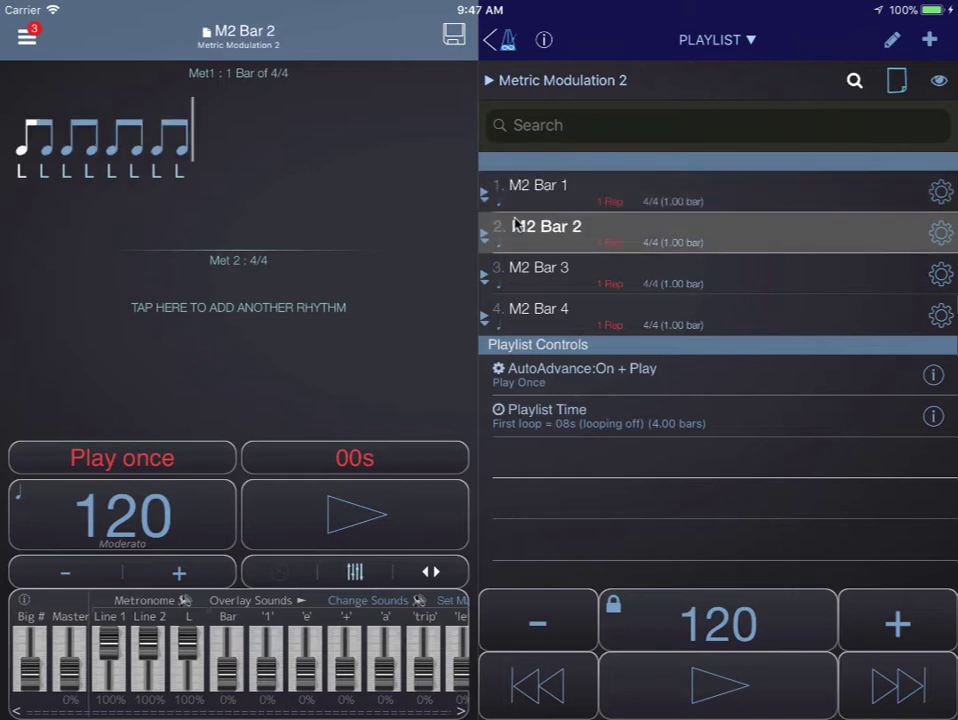
{"action": "left_click", "coordinate": [540, 268]}
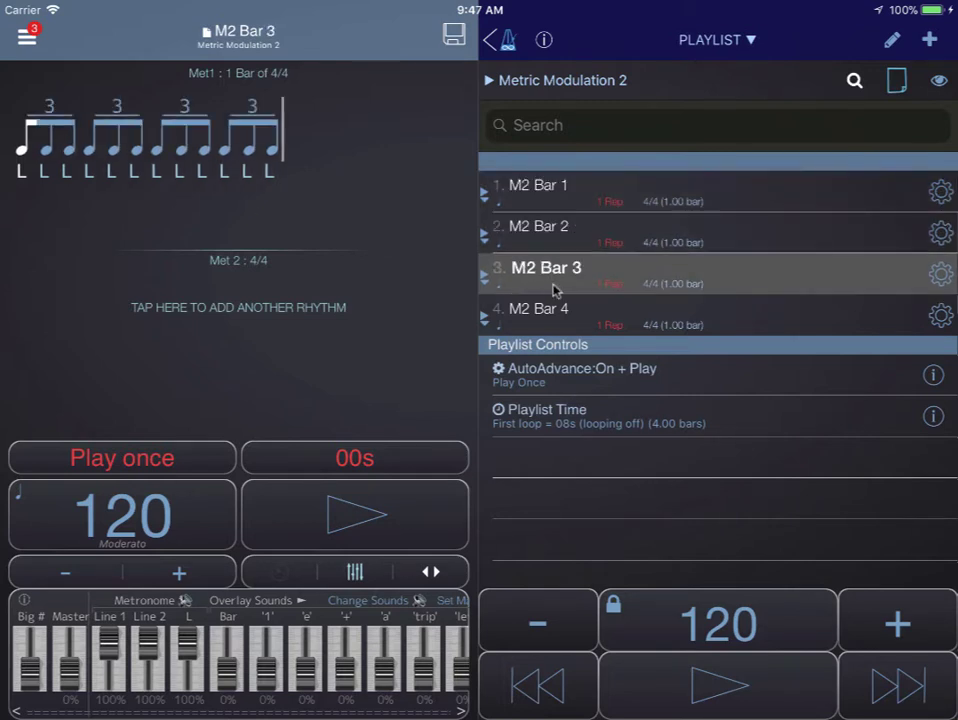
{"action": "left_click", "coordinate": [556, 316]}
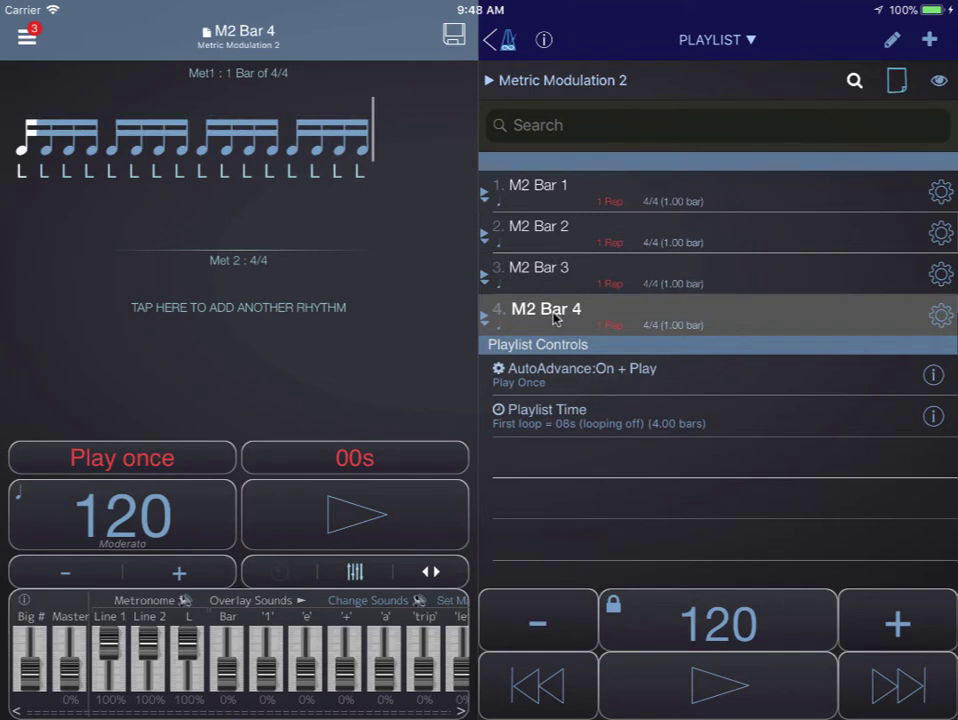
{"action": "left_click", "coordinate": [597, 205]}
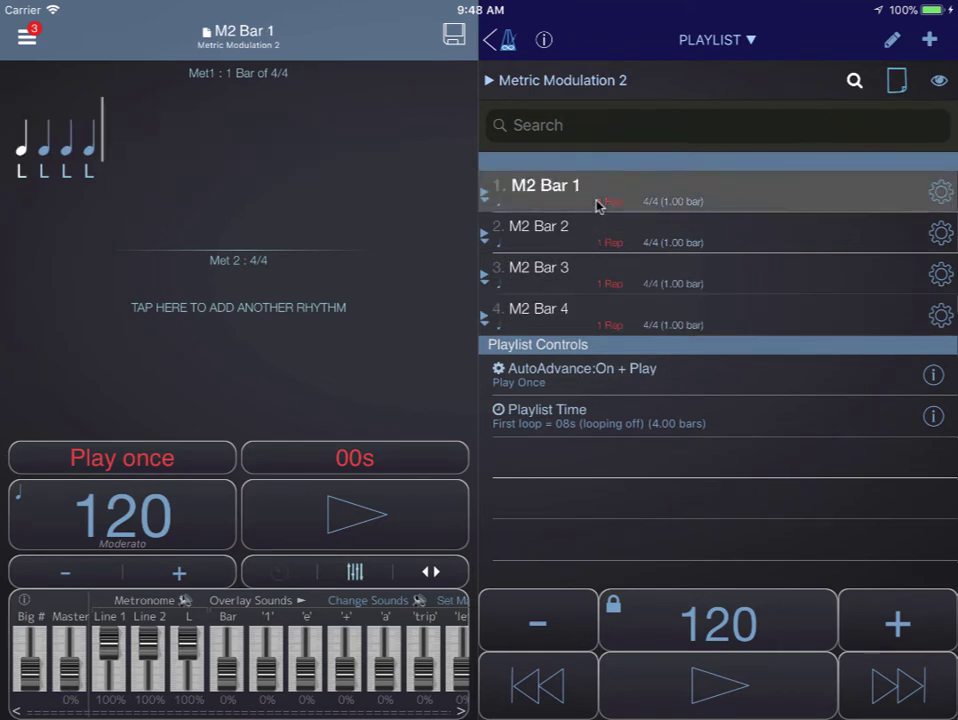
{"action": "left_click", "coordinate": [706, 683]}
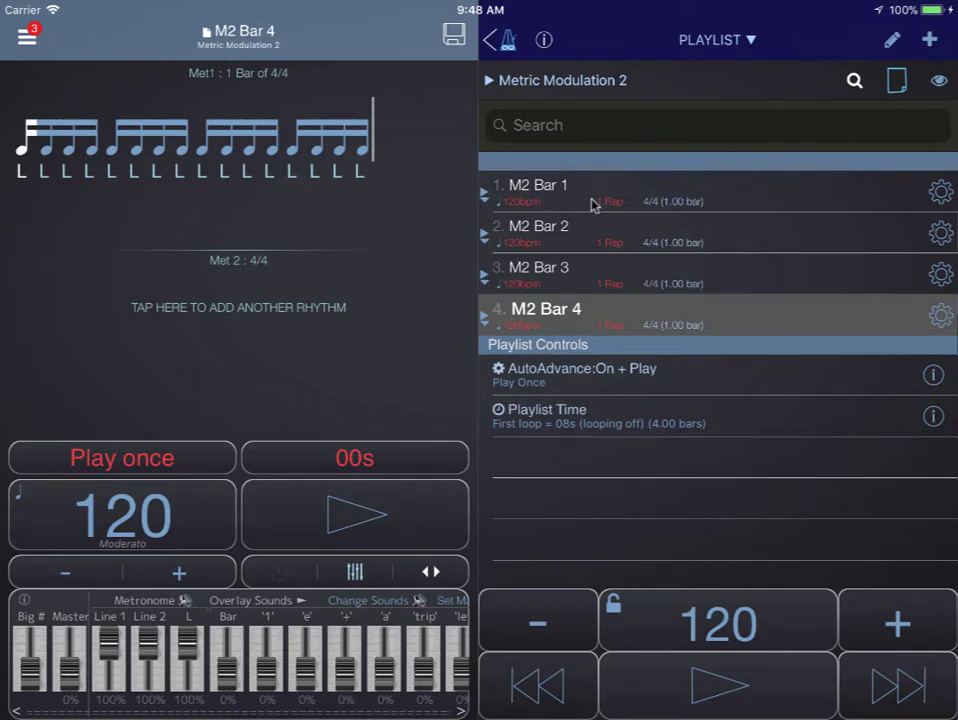
Step: Apply metric modulation to the tempos of all four bars in the Metric Modulation 2 playlist
{"action": "left_click", "coordinate": [663, 195]}
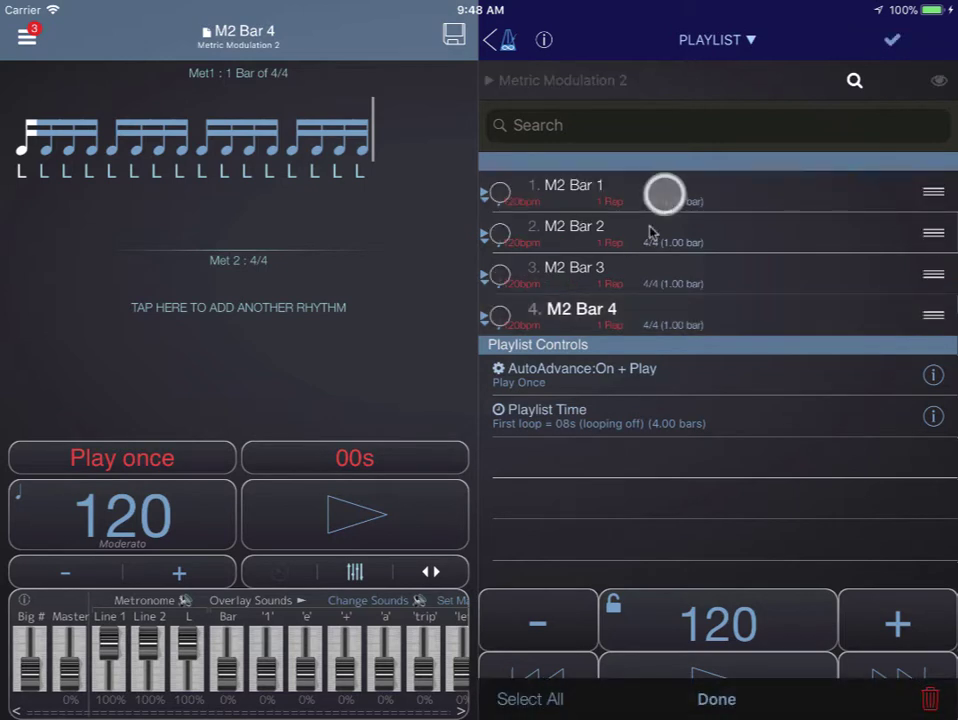
{"action": "left_click", "coordinate": [531, 700]}
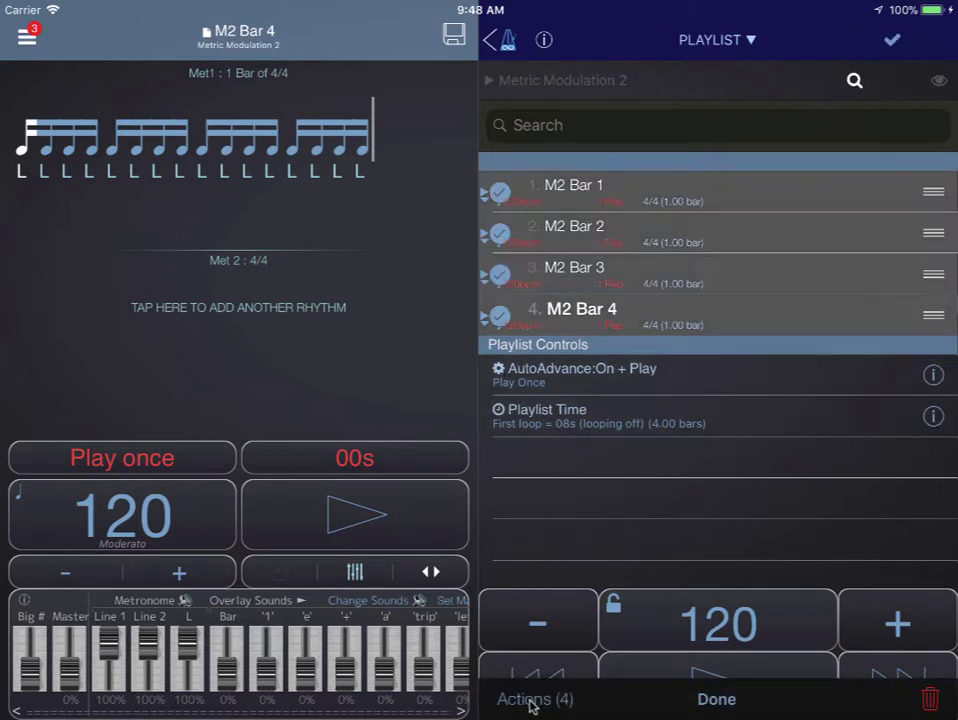
{"action": "left_click", "coordinate": [545, 705]}
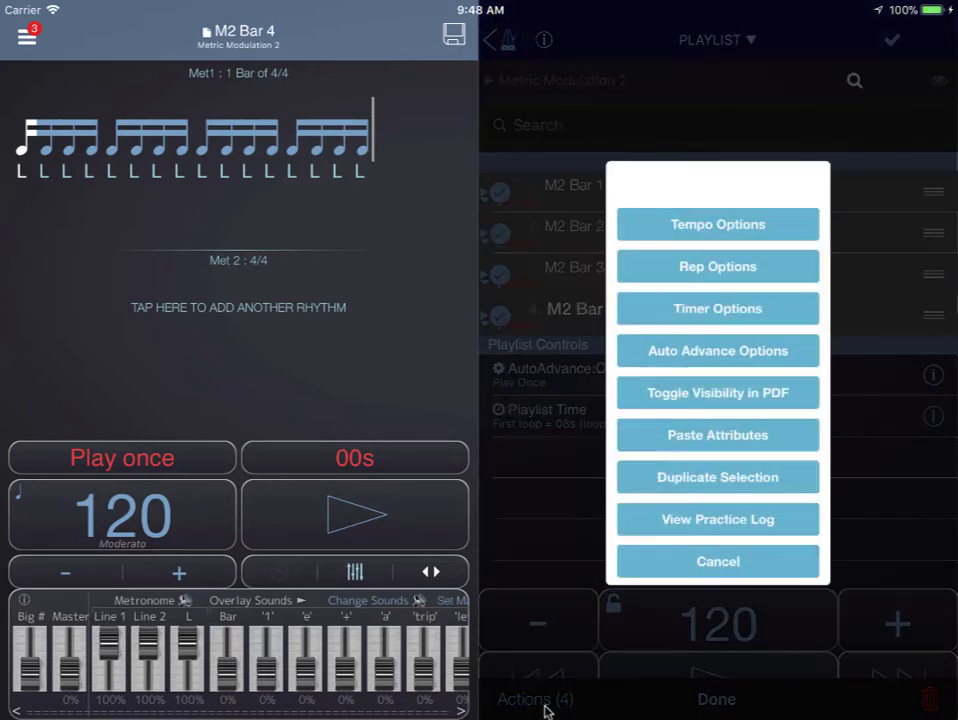
{"action": "left_click", "coordinate": [742, 223]}
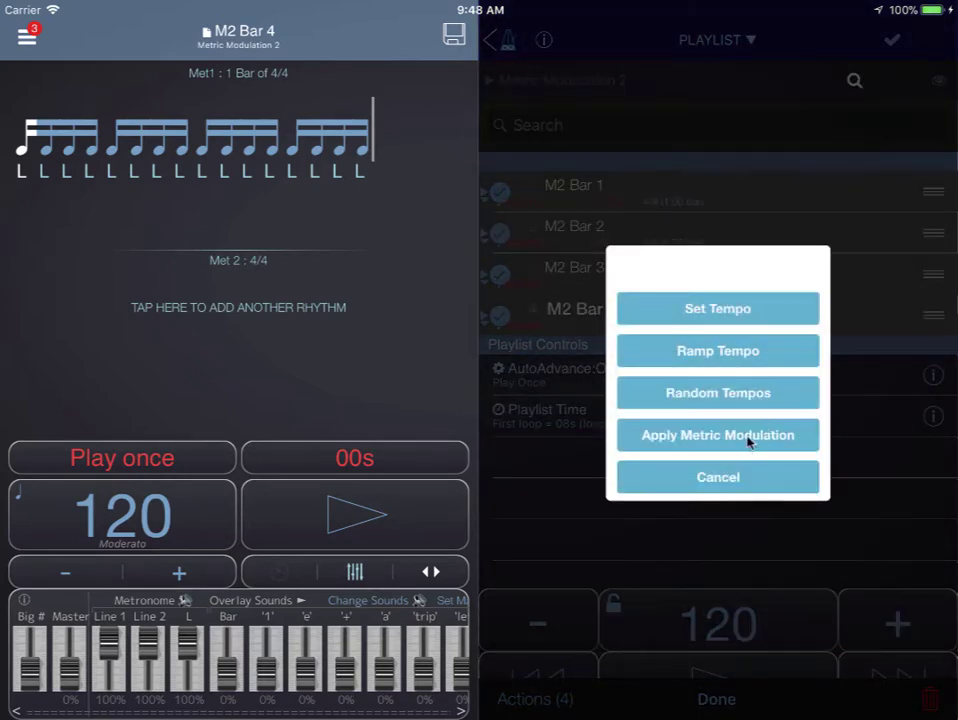
{"action": "left_click", "coordinate": [749, 437]}
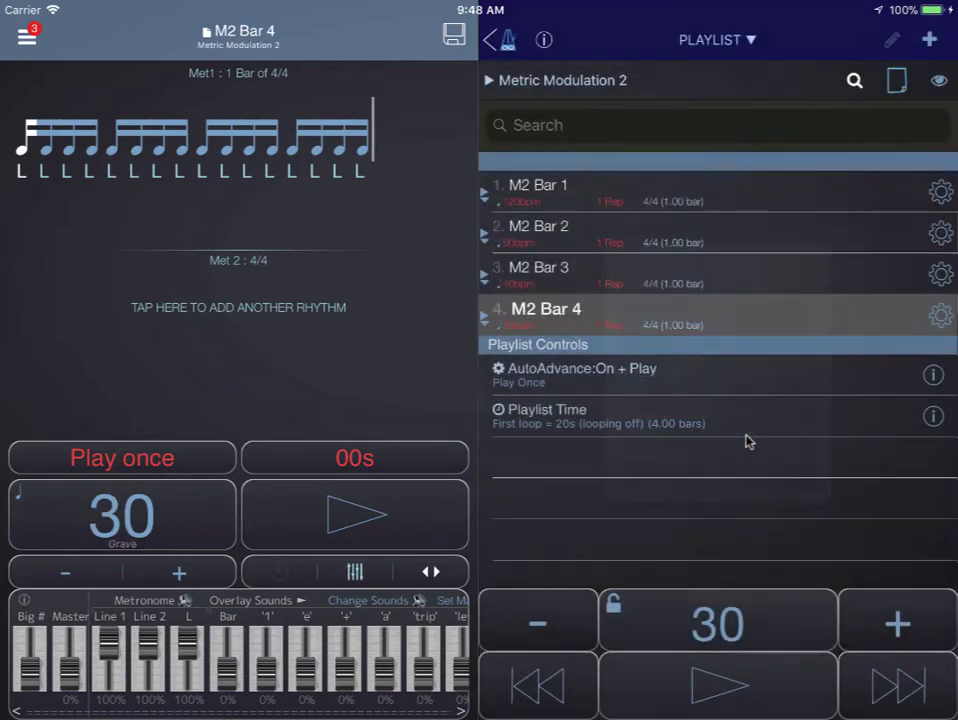
Step: Play the modulated playlist from M2 Bar 1 and stop the playback
{"action": "left_click", "coordinate": [700, 190]}
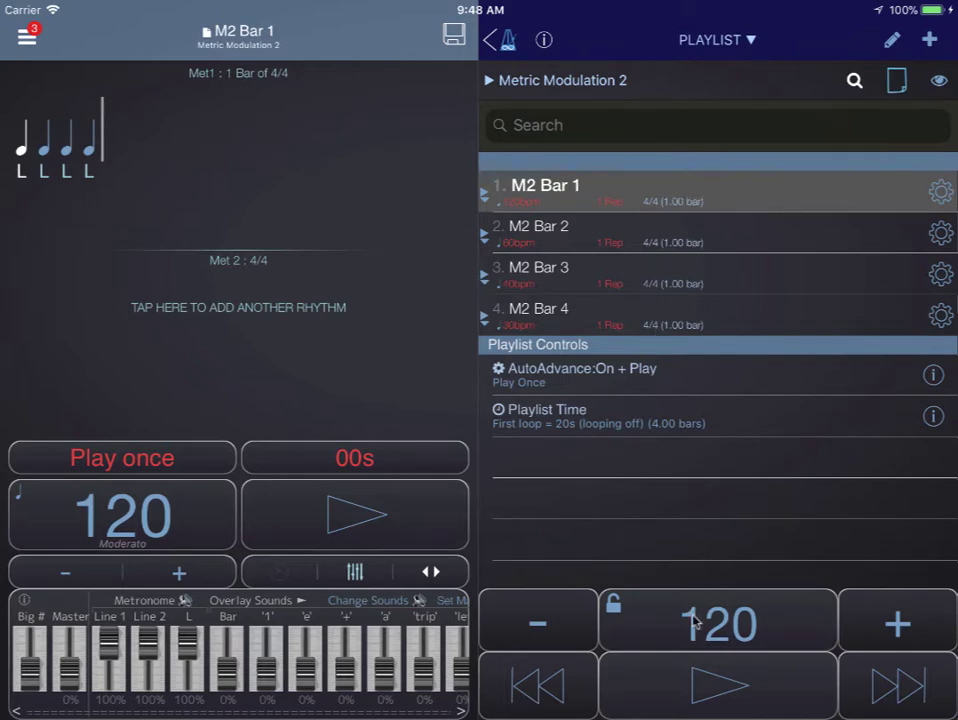
{"action": "left_click", "coordinate": [680, 686]}
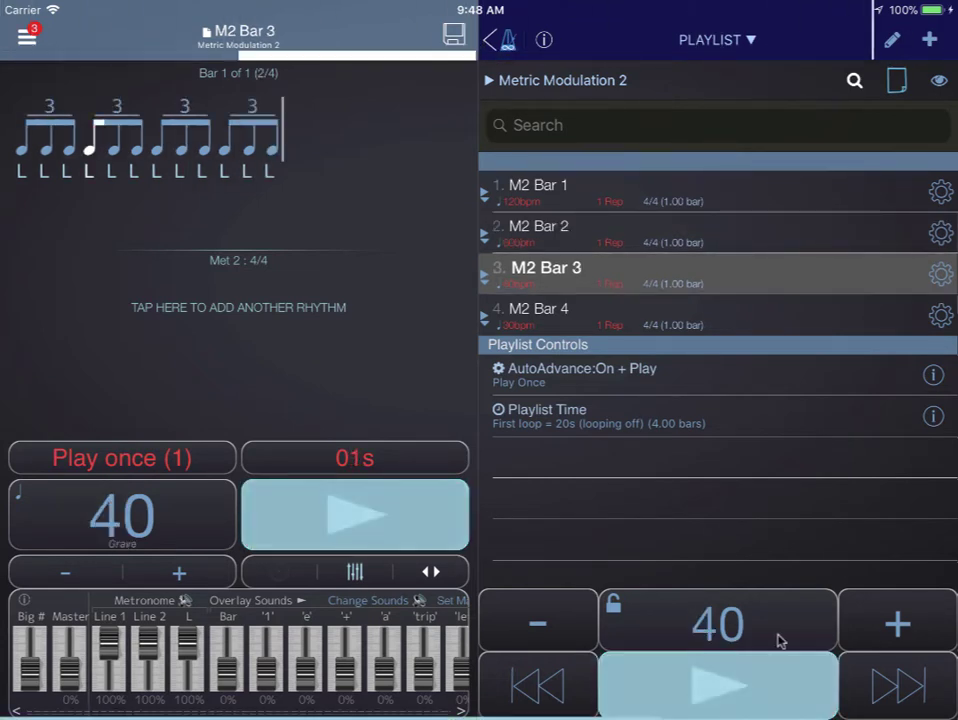
{"action": "left_click", "coordinate": [742, 686]}
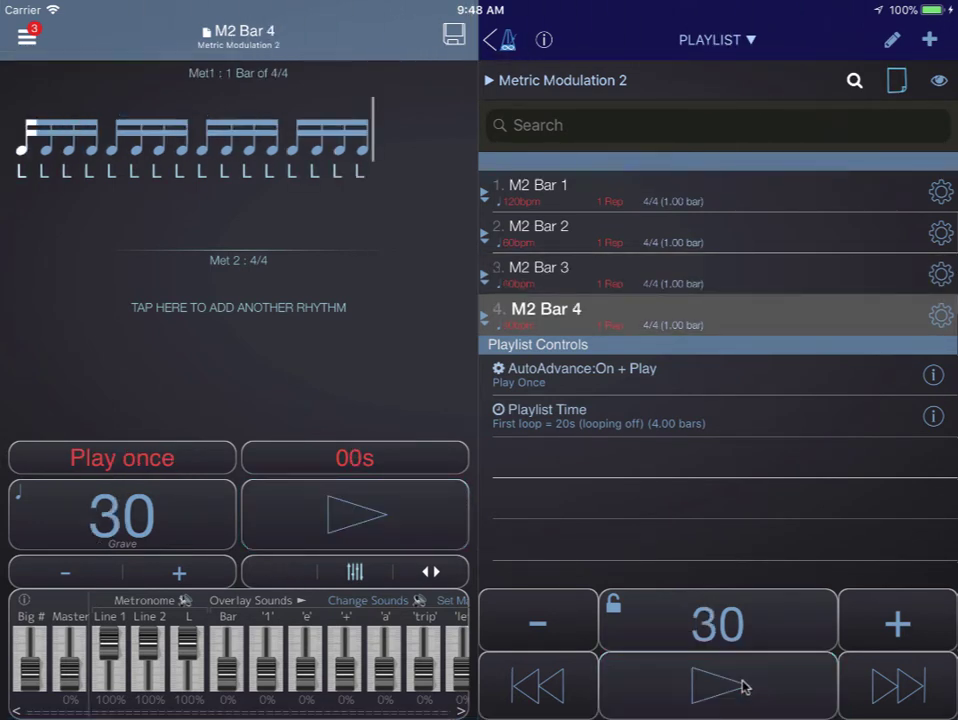
Step: Step through M2 Bar 1 to M2 Bar 4 to compare each bar's rhythm and tempo
{"action": "left_click", "coordinate": [662, 204]}
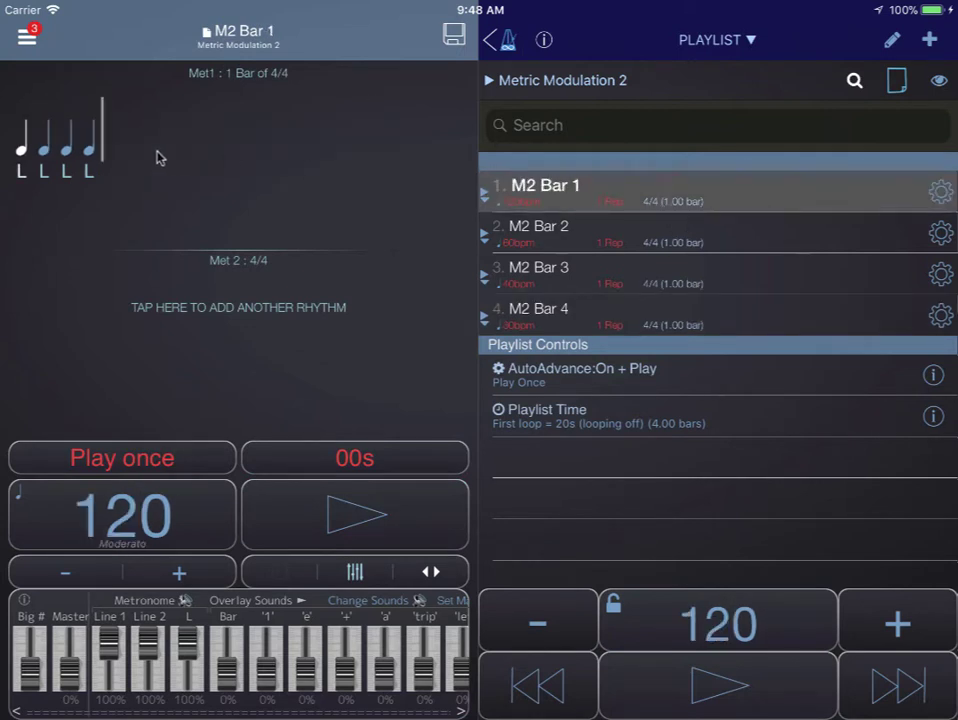
{"action": "left_click", "coordinate": [603, 245]}
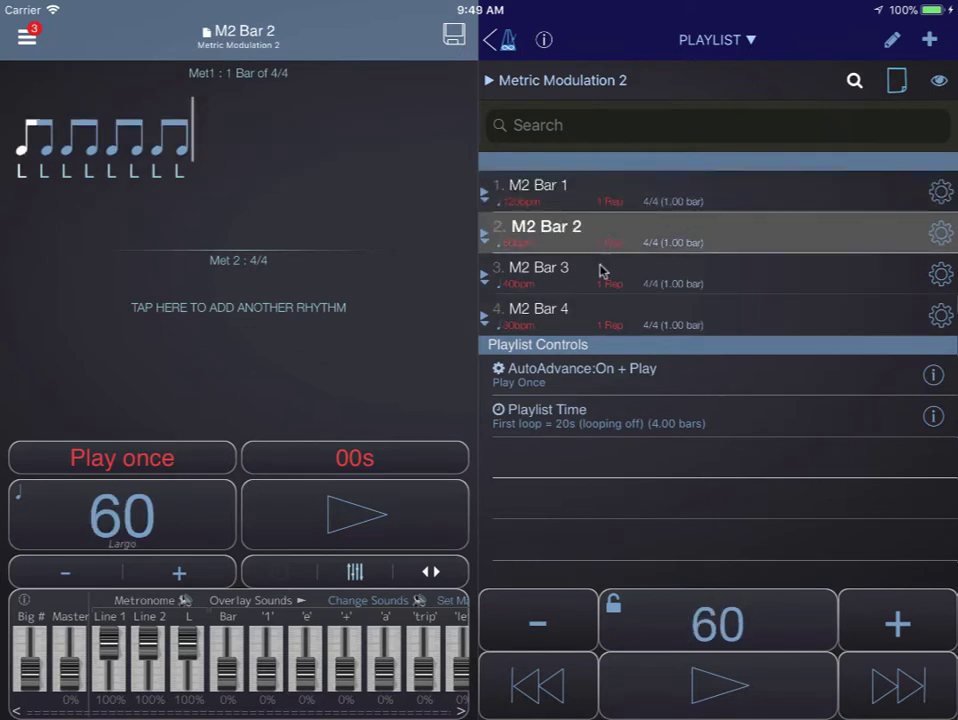
{"action": "left_click", "coordinate": [600, 275]}
{"action": "left_click", "coordinate": [590, 318]}
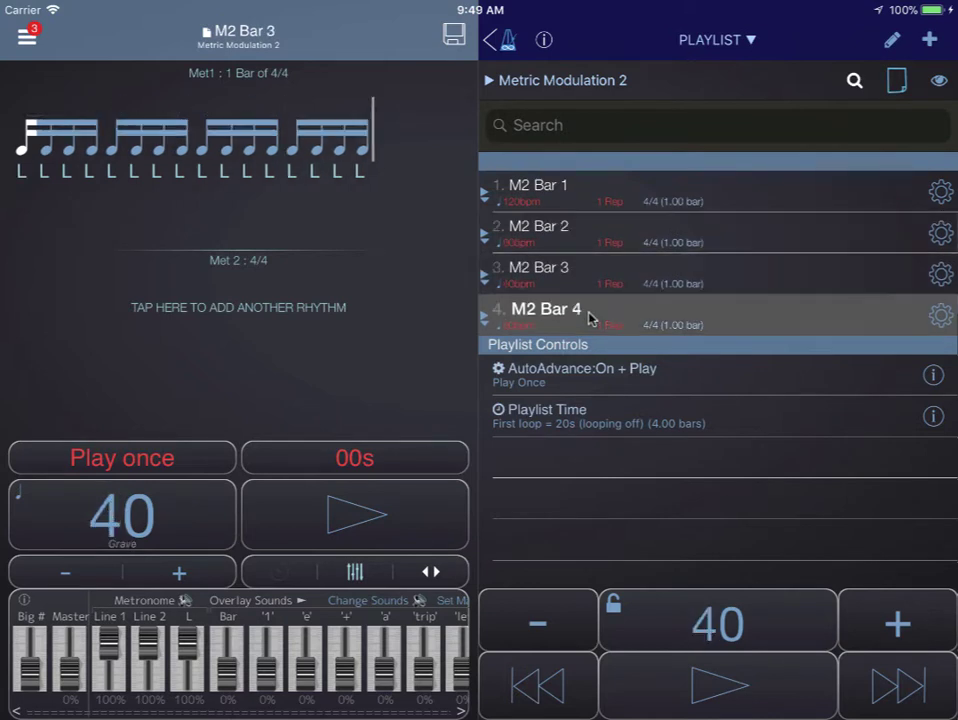
Step: Add a single quarter-note quintuplet as the Metronome 2 rhythm of M2 Bar 1
{"action": "left_click", "coordinate": [598, 196]}
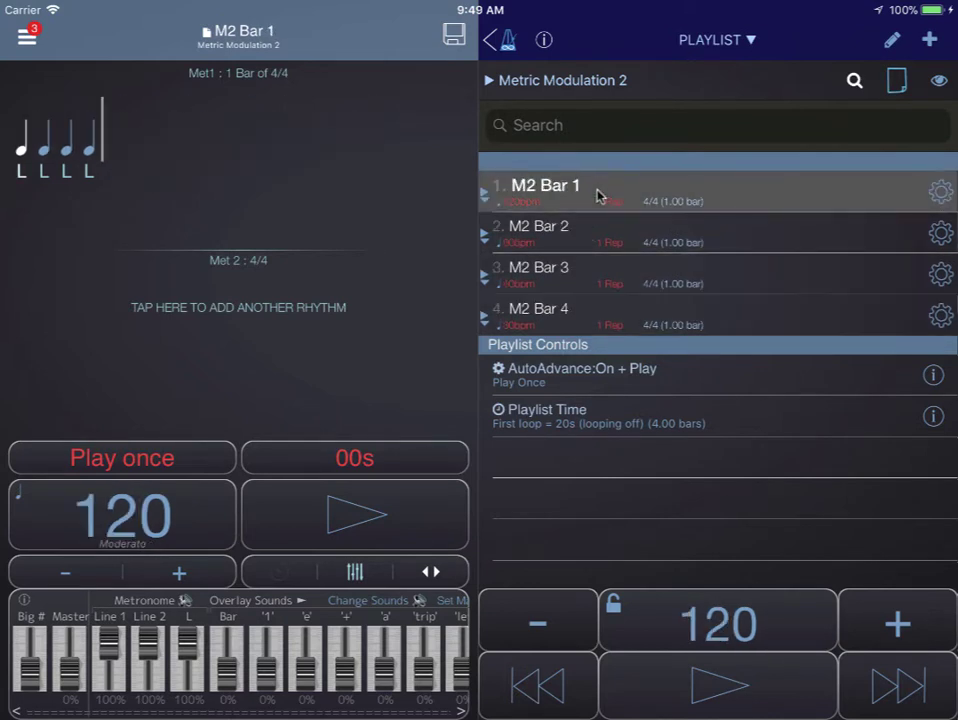
{"action": "left_click", "coordinate": [197, 318]}
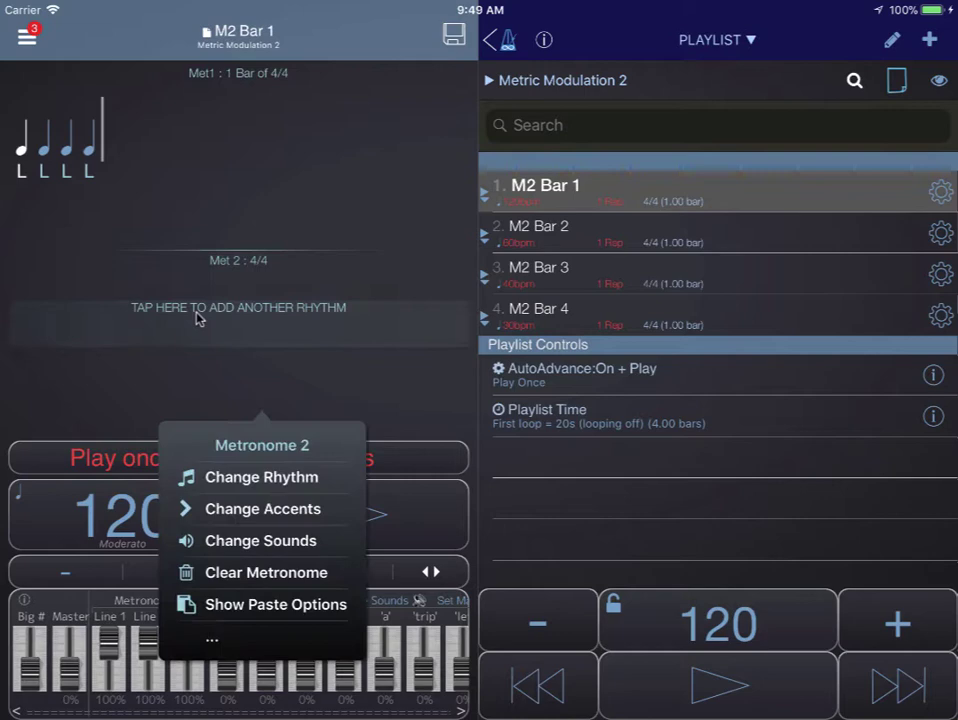
{"action": "left_click", "coordinate": [261, 476]}
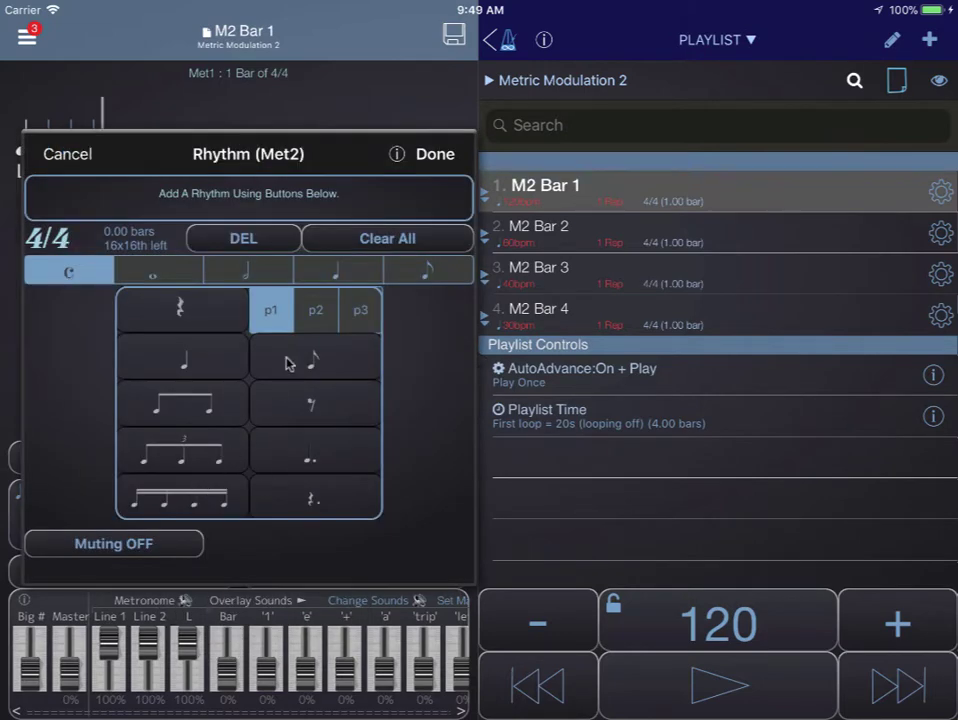
{"action": "left_click", "coordinate": [330, 272]}
{"action": "left_click", "coordinate": [200, 462]}
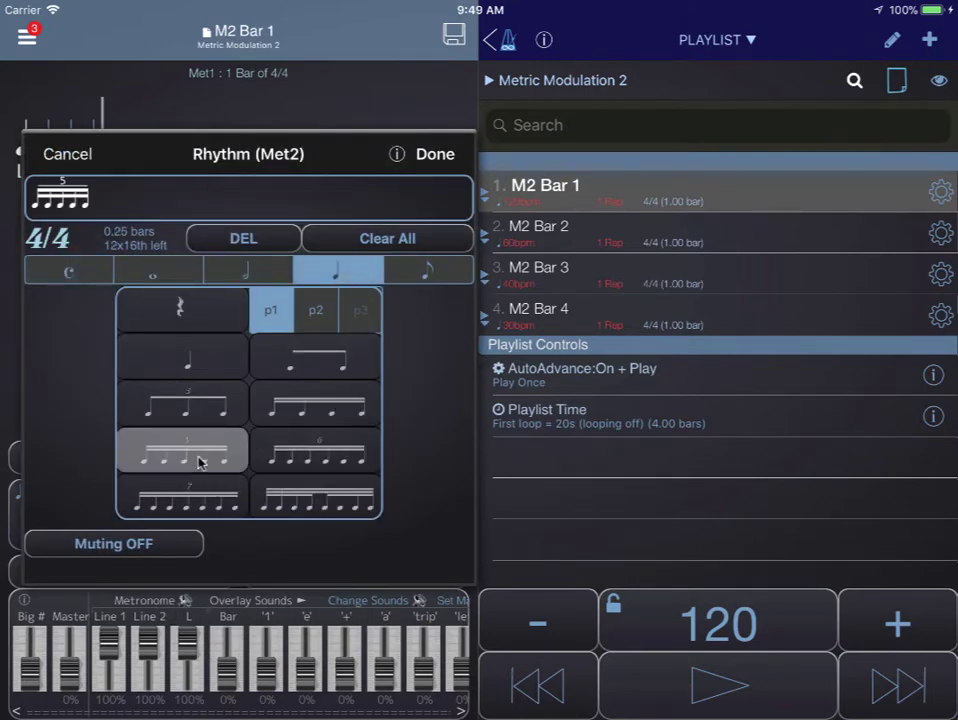
{"action": "left_click", "coordinate": [436, 160]}
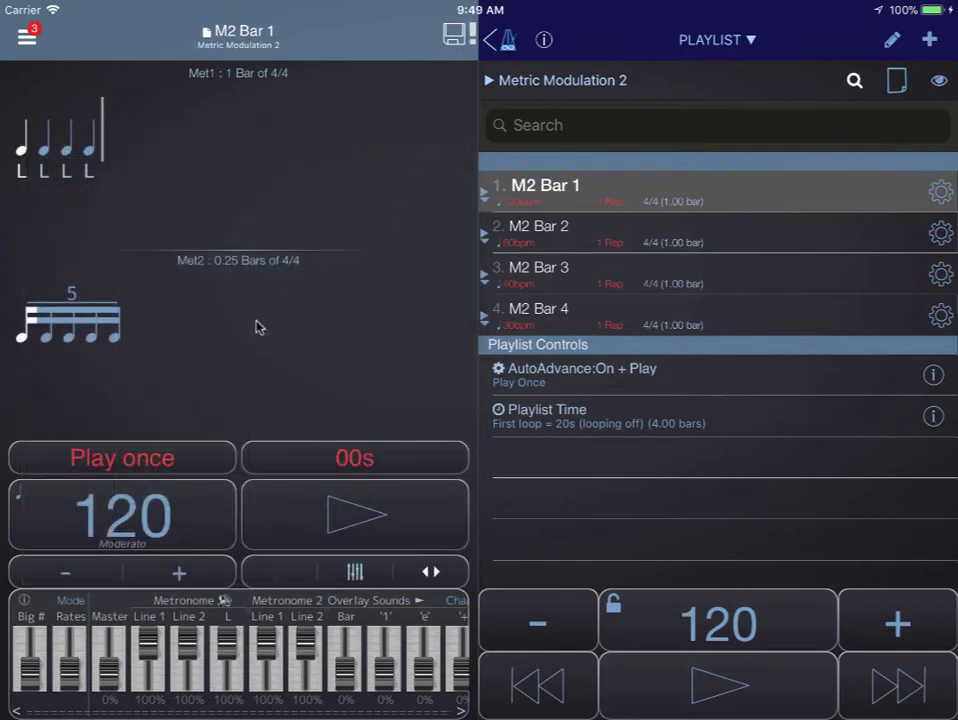
Step: Assign the R sound (Voice 1-5) to Line 1 of Metronome 2 in M2 Bar 1
{"action": "left_click", "coordinate": [230, 345]}
{"action": "left_click", "coordinate": [241, 542]}
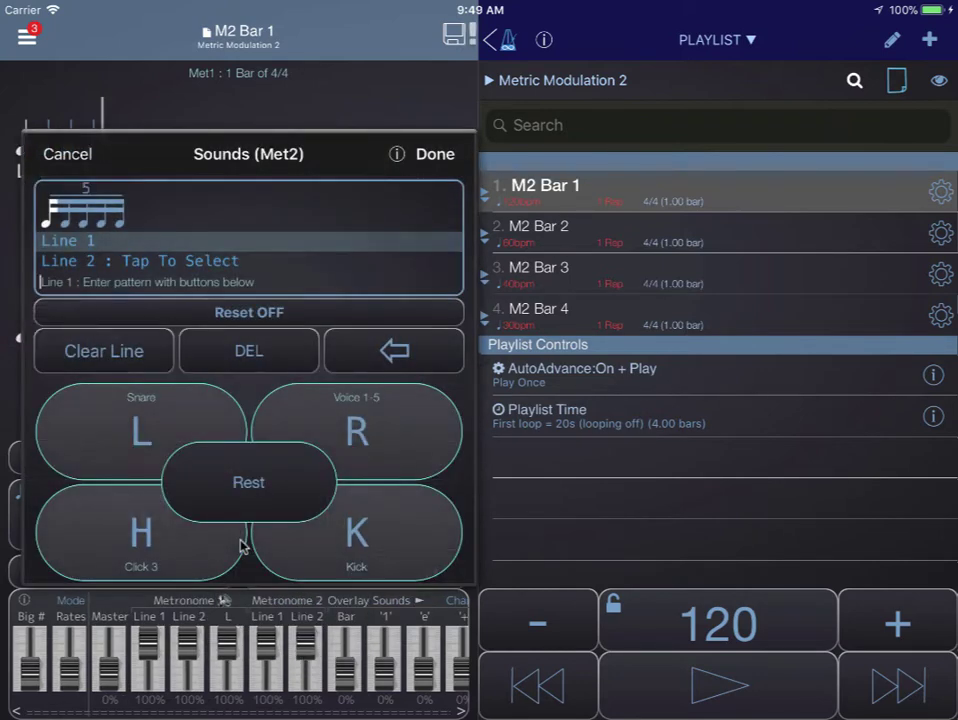
{"action": "left_click", "coordinate": [360, 432]}
{"action": "left_click", "coordinate": [444, 157]}
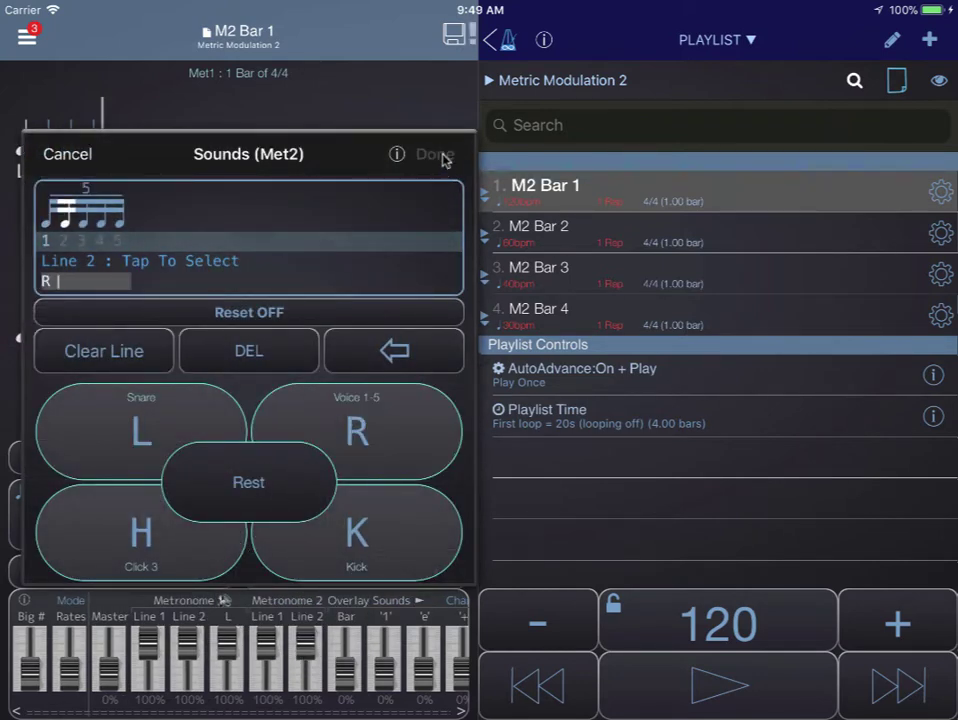
Step: Save the changes to M2 Bar 1, then play it briefly and stop the playback
{"action": "left_click", "coordinate": [342, 507]}
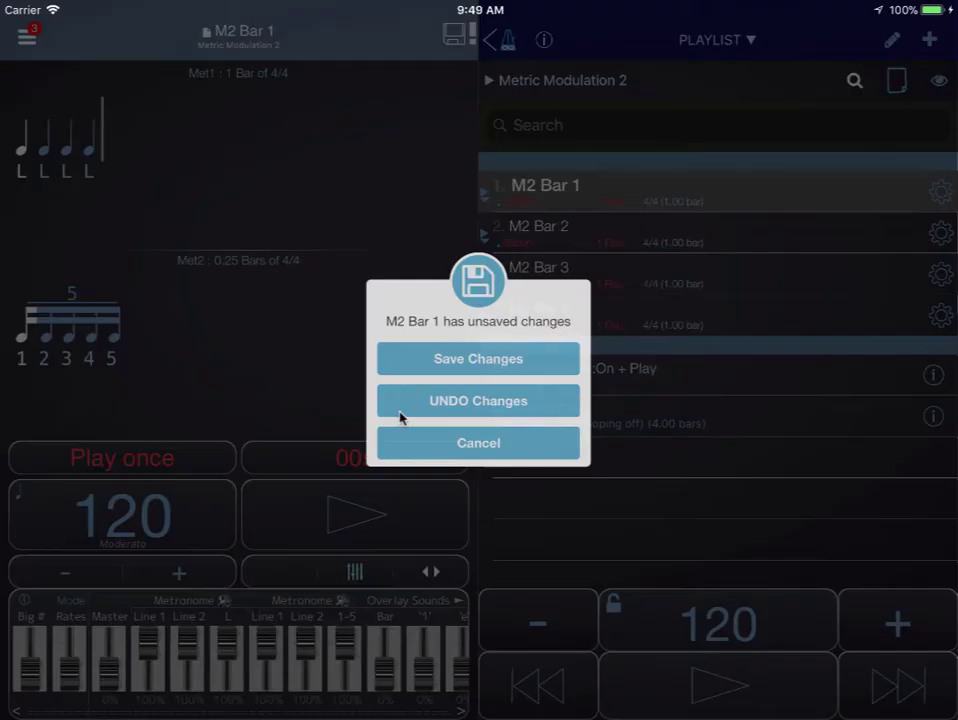
{"action": "left_click", "coordinate": [425, 362]}
{"action": "left_click", "coordinate": [363, 517]}
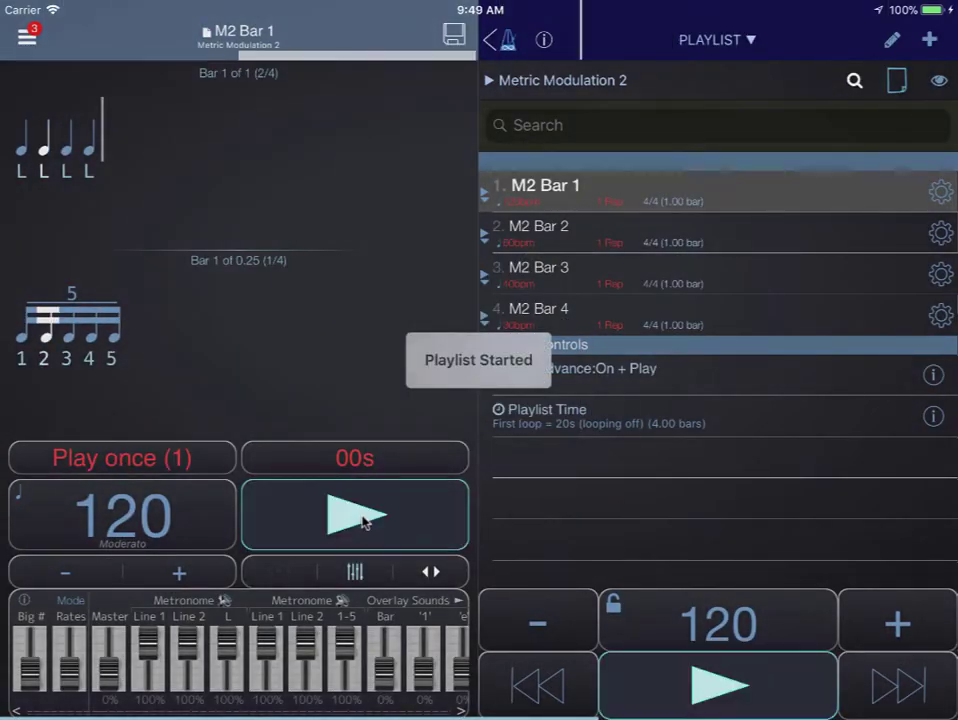
{"action": "left_click", "coordinate": [366, 517]}
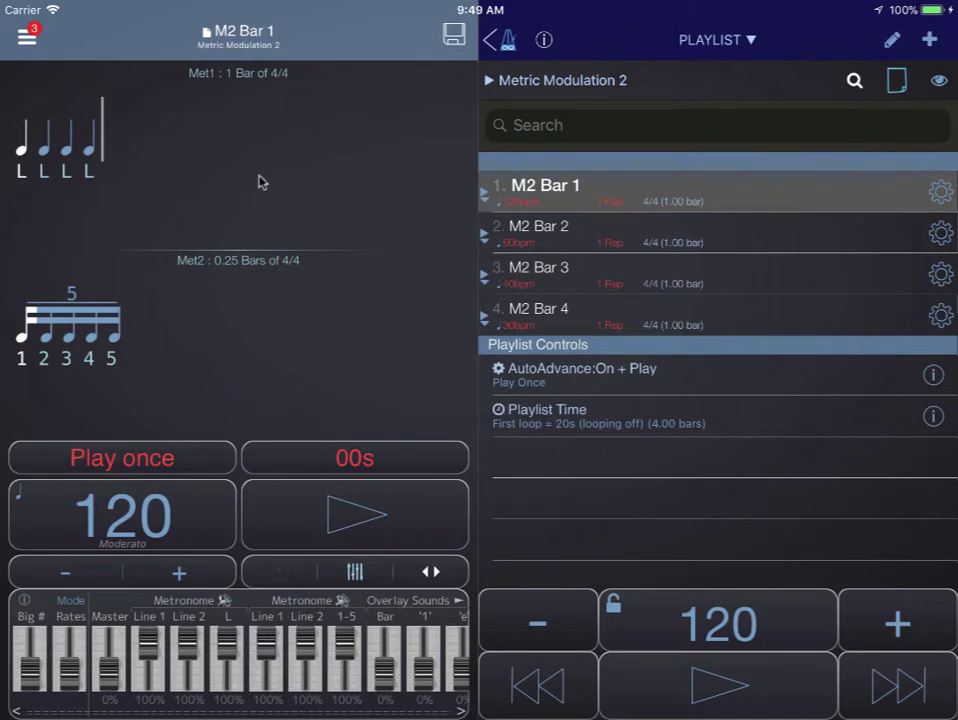
Step: Copy the M2 Bar 1 preset and select all four bars in the Metric Modulation 2 playlist
{"action": "left_click", "coordinate": [244, 40]}
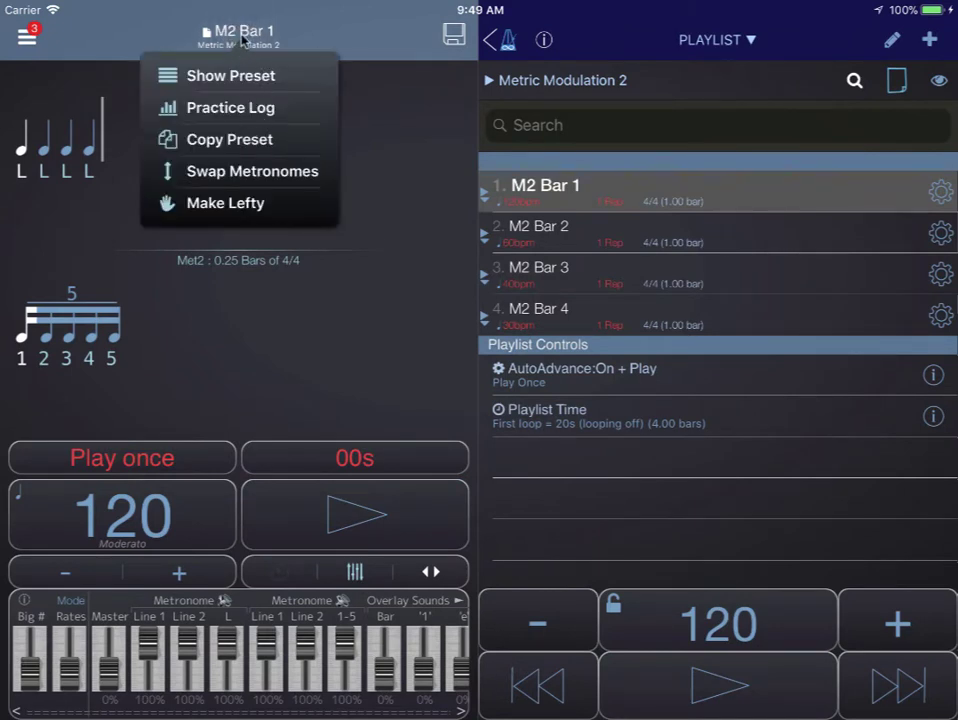
{"action": "left_click", "coordinate": [255, 140]}
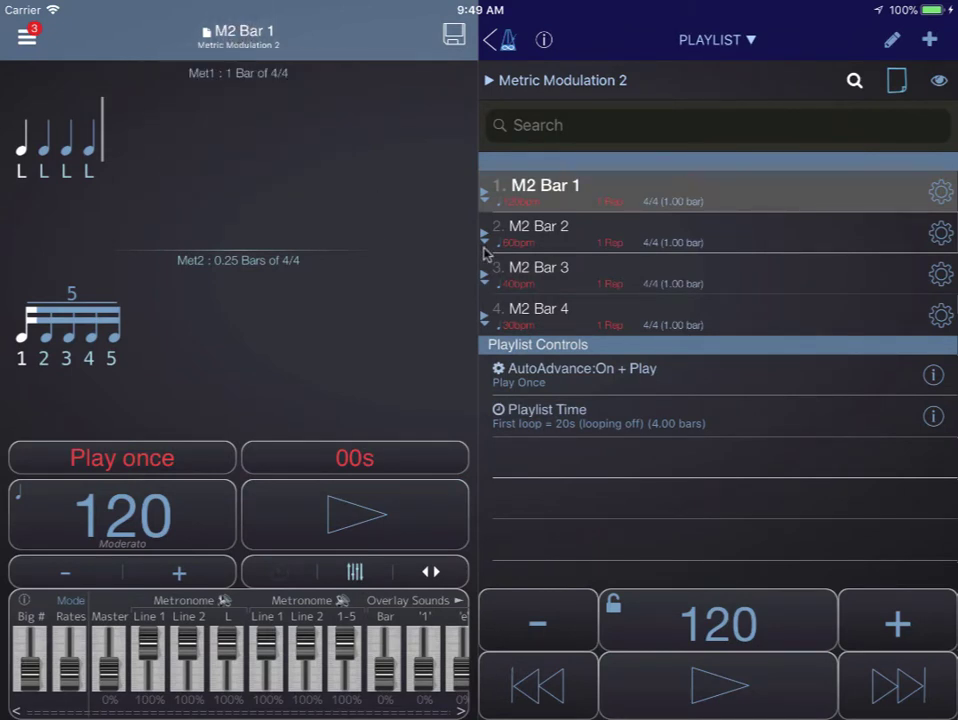
{"action": "left_click", "coordinate": [584, 247]}
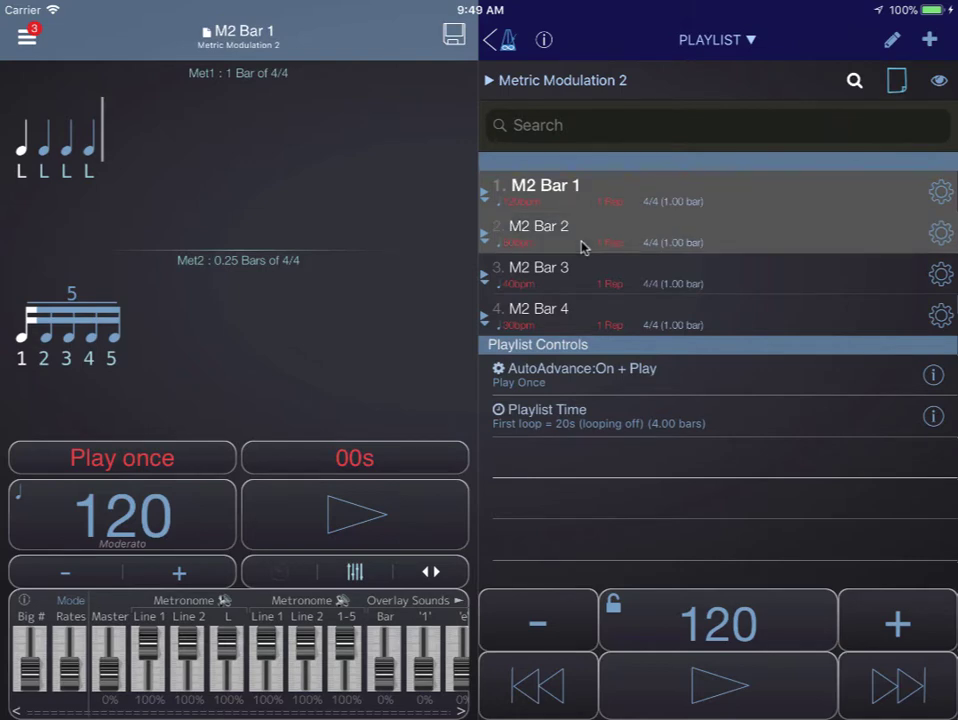
{"action": "left_click", "coordinate": [533, 688]}
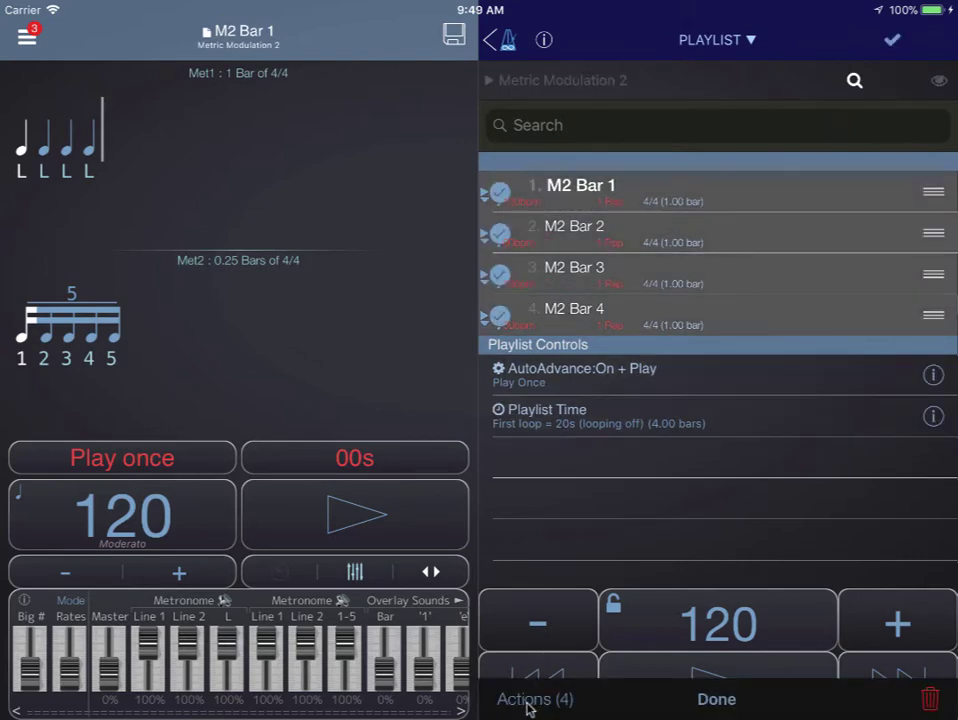
Step: Paste all attributes from the copied preset's Met 2 into Met 2 of the four selected bars
{"action": "left_click", "coordinate": [531, 700]}
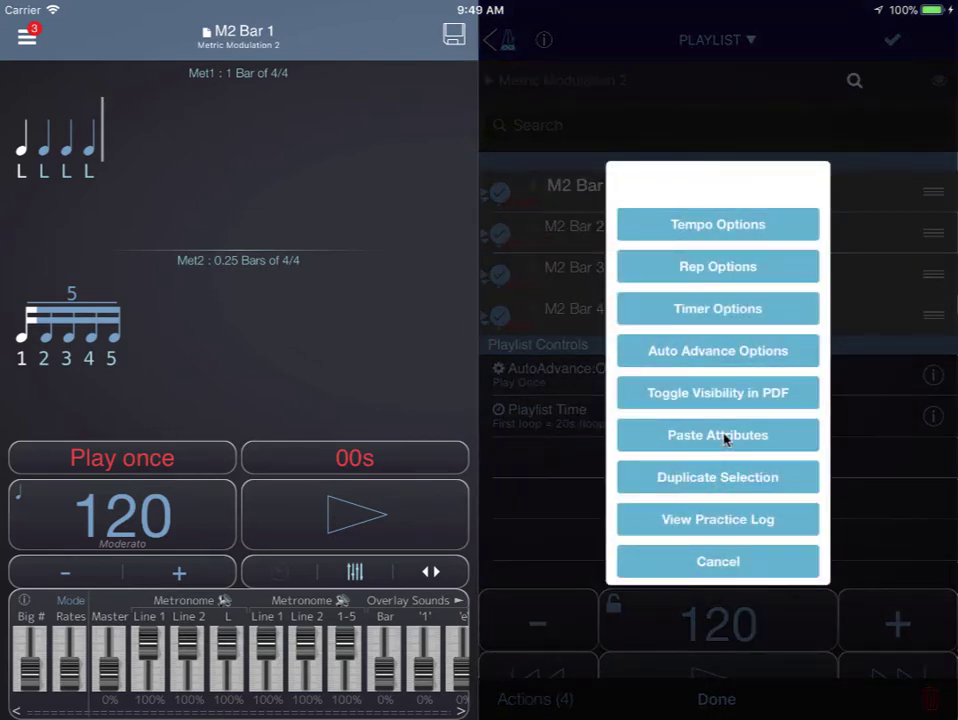
{"action": "left_click", "coordinate": [720, 436]}
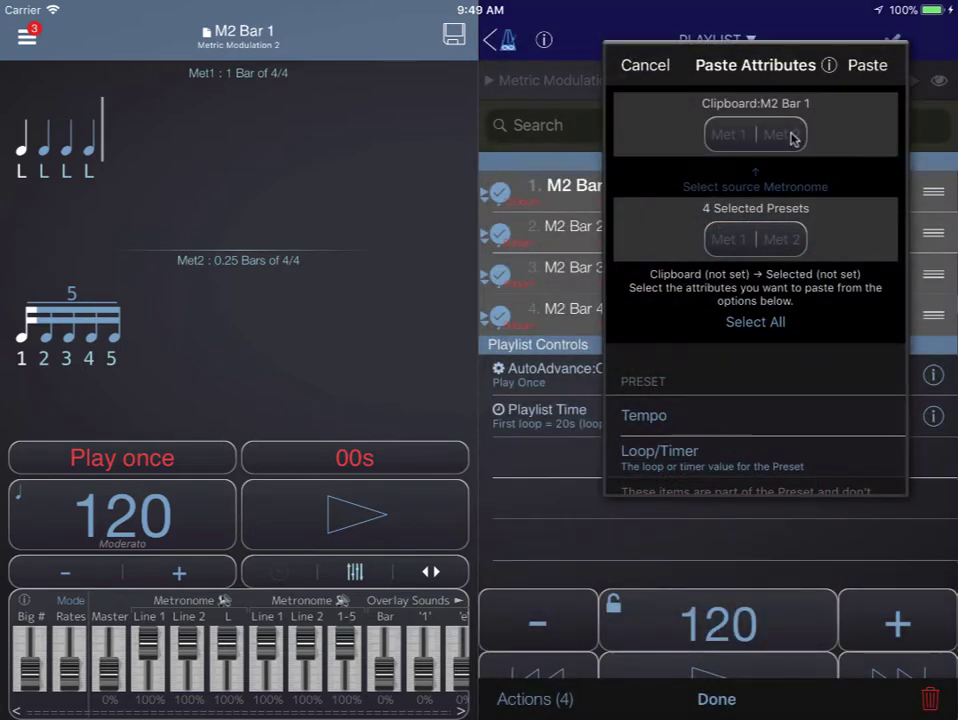
{"action": "left_click", "coordinate": [783, 135]}
{"action": "left_click", "coordinate": [783, 239]}
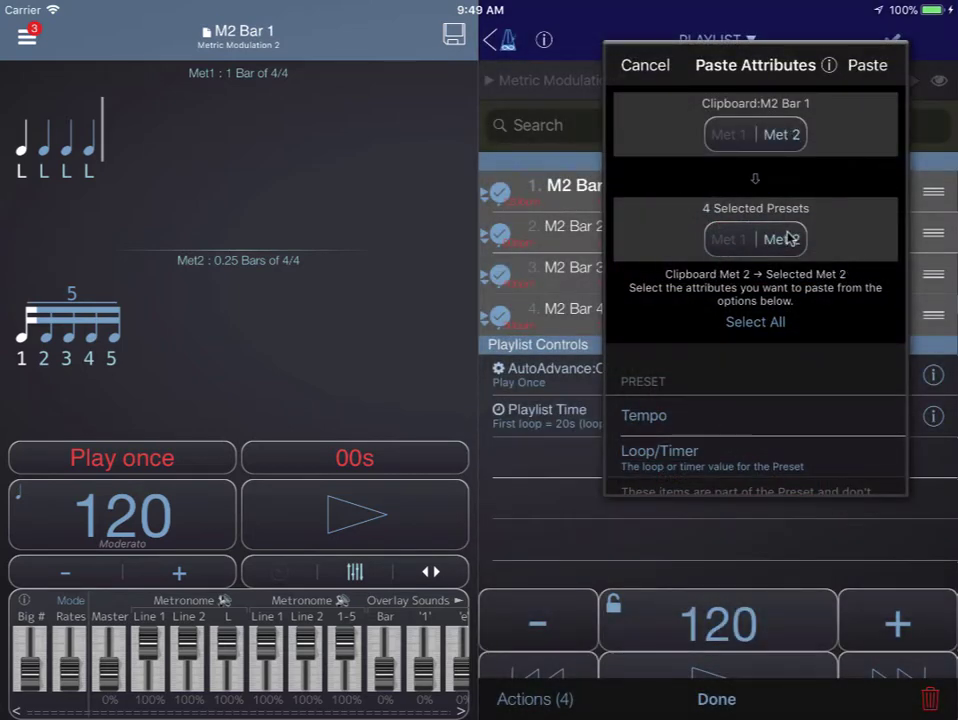
{"action": "left_click", "coordinate": [777, 321]}
{"action": "left_click", "coordinate": [870, 66]}
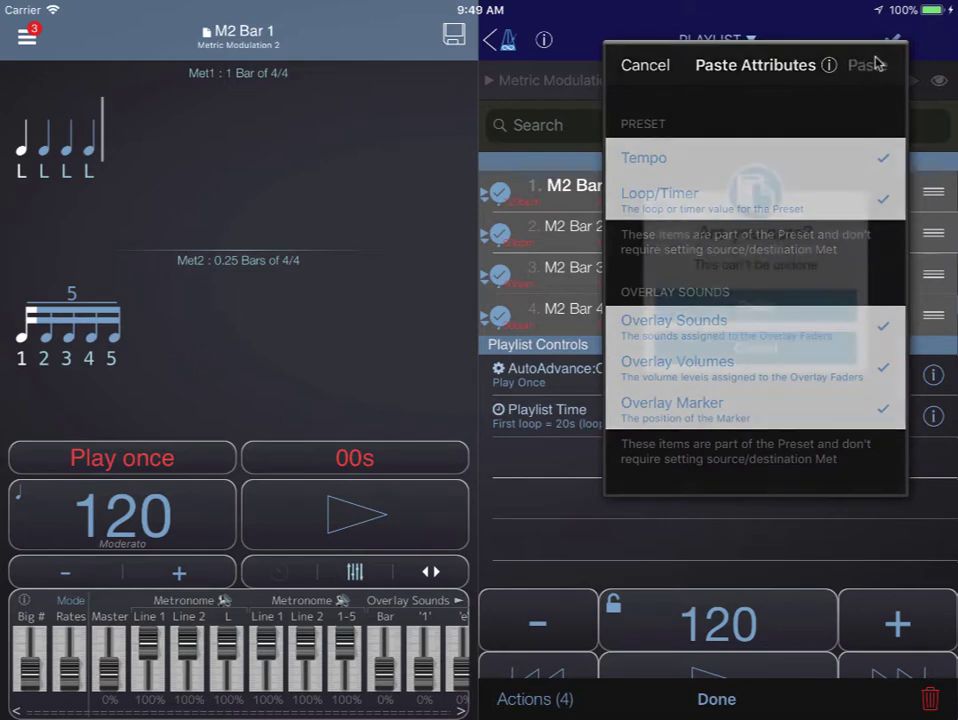
{"action": "left_click", "coordinate": [803, 316]}
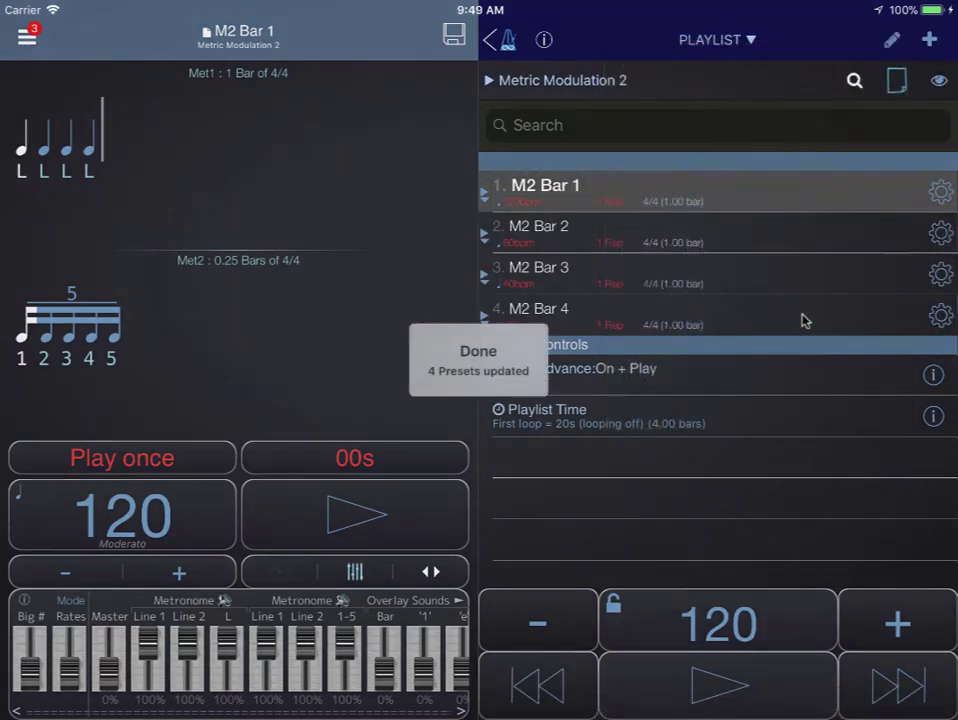
Step: Check the second rhythm in M2 Bar 2 and M2 Bar 3, and play the playlist from M2 Bar 1
{"action": "left_click", "coordinate": [688, 240]}
{"action": "left_click", "coordinate": [671, 278]}
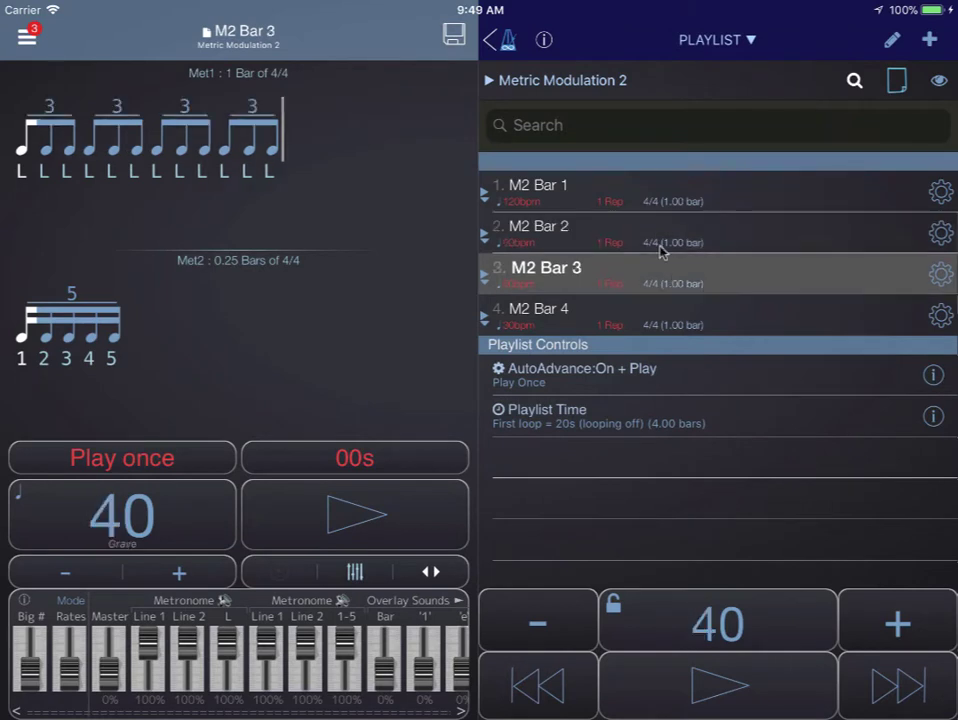
{"action": "left_click", "coordinate": [655, 203]}
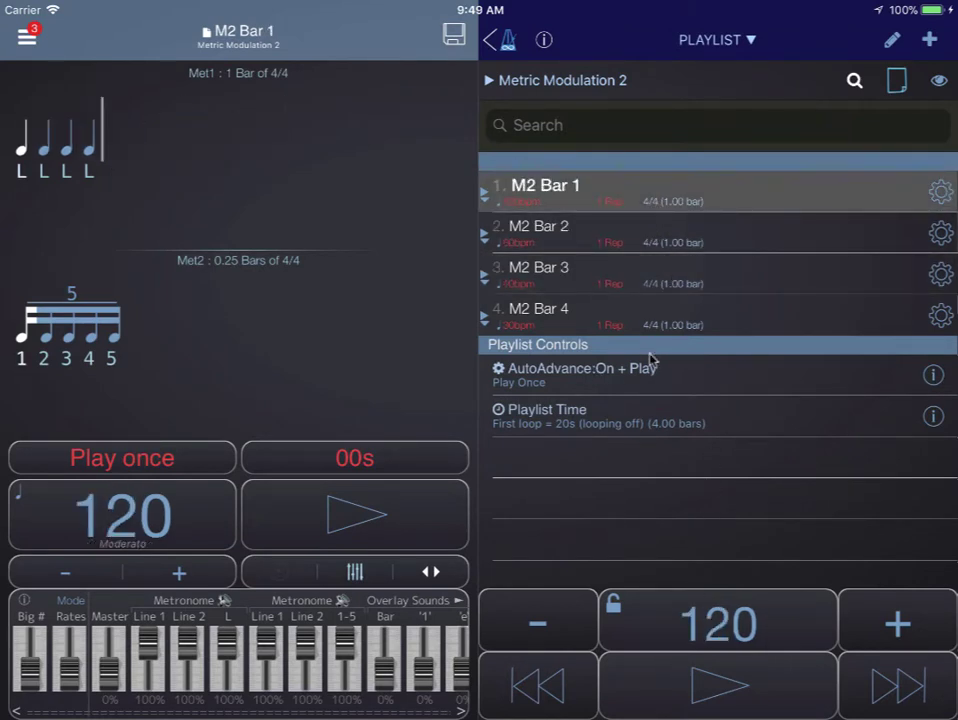
{"action": "left_click", "coordinate": [727, 684]}
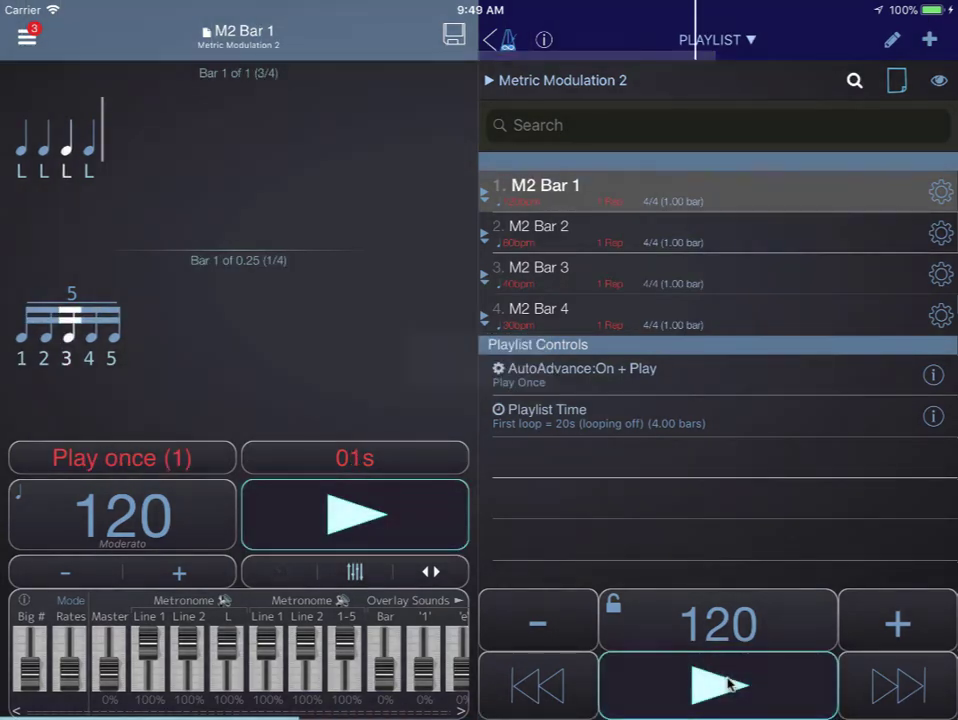
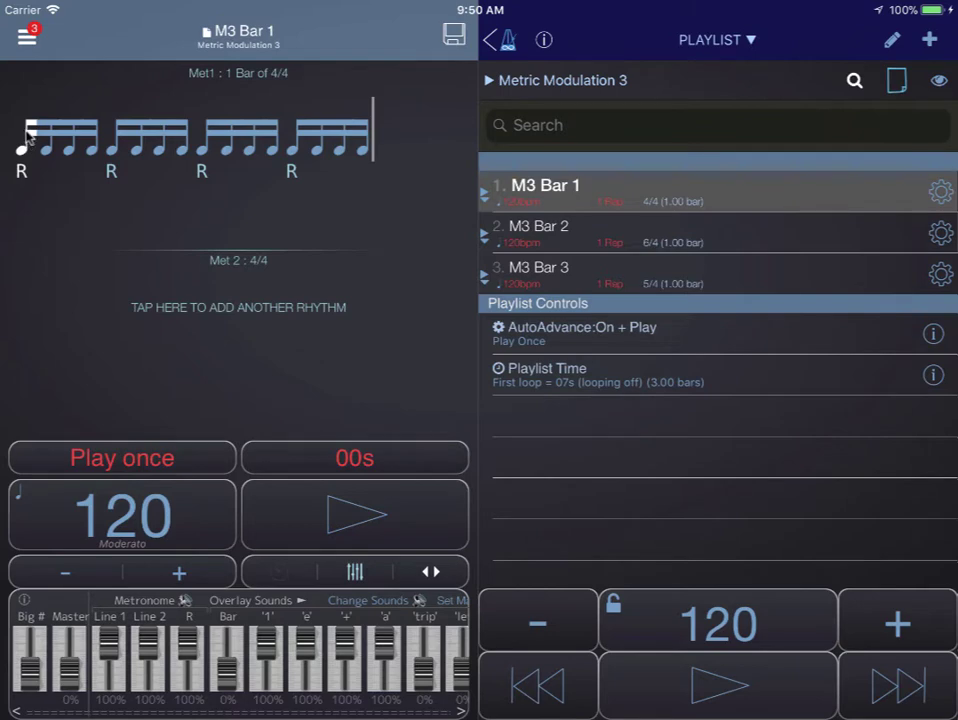
Step: Play M3 Bar 1, M3 Bar 2 and M3 Bar 3 of the Metric Modulation 3 playlist to hear their accents, and stop the playback
{"action": "left_click", "coordinate": [333, 527]}
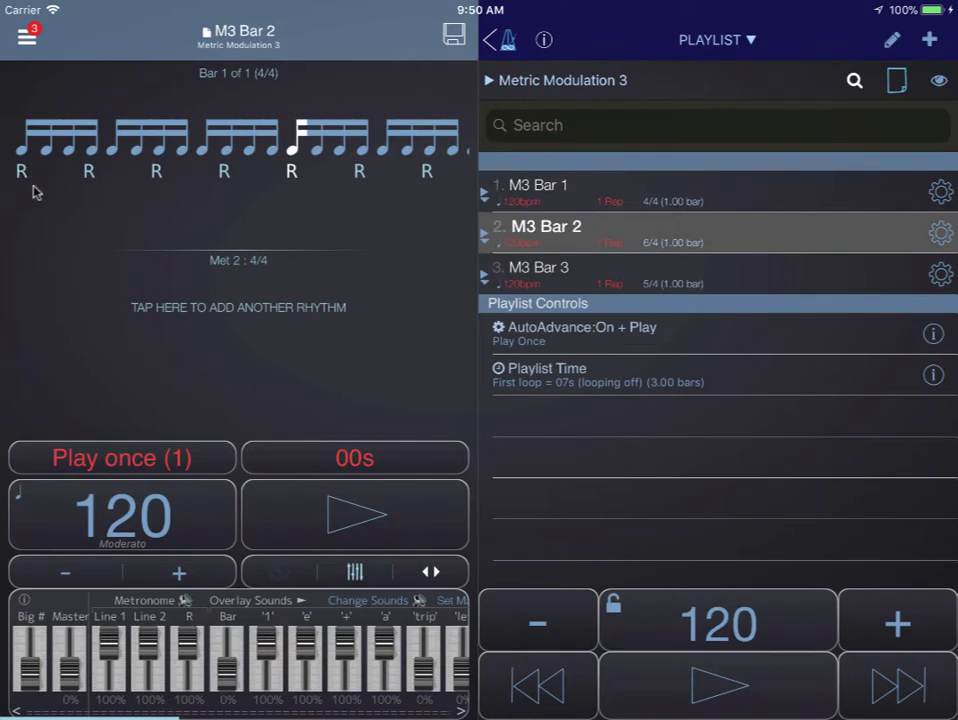
{"action": "left_click", "coordinate": [330, 505]}
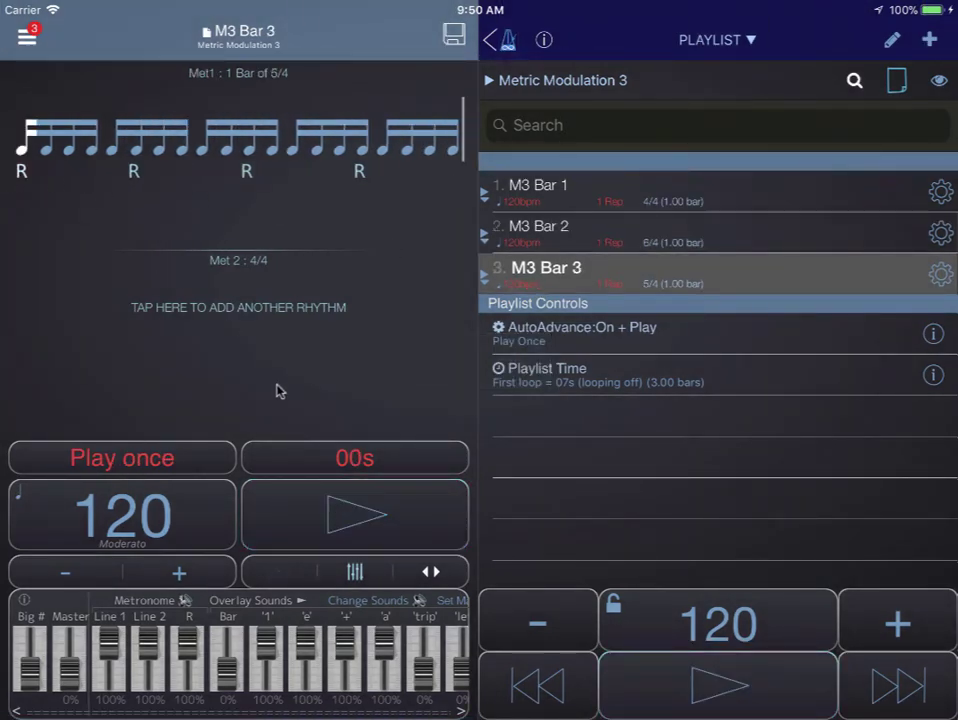
{"action": "left_click", "coordinate": [338, 515]}
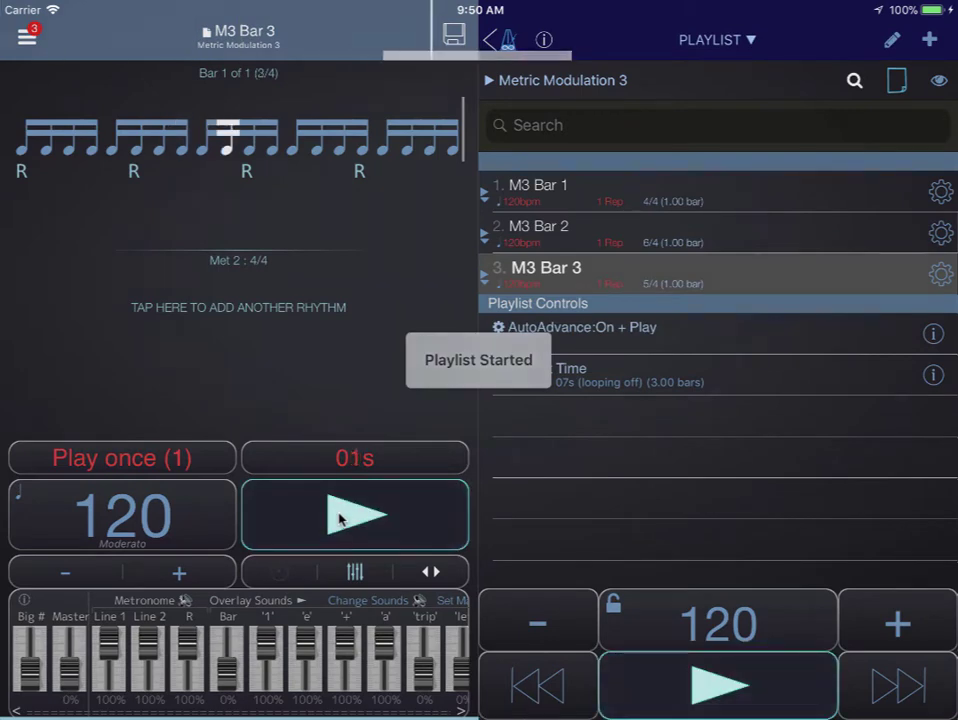
{"action": "left_click", "coordinate": [338, 515]}
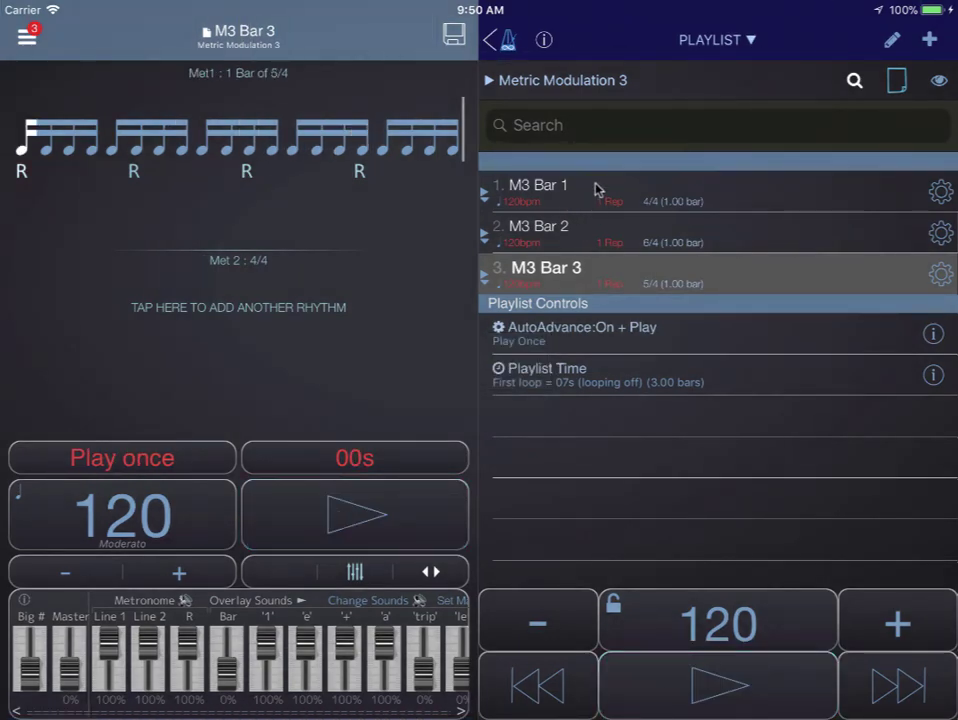
Step: Play the playlist from M3 Bar 1, and step through M3 Bar 1 to M3 Bar 3 to review their rhythms
{"action": "left_click", "coordinate": [560, 187]}
{"action": "left_click", "coordinate": [393, 513]}
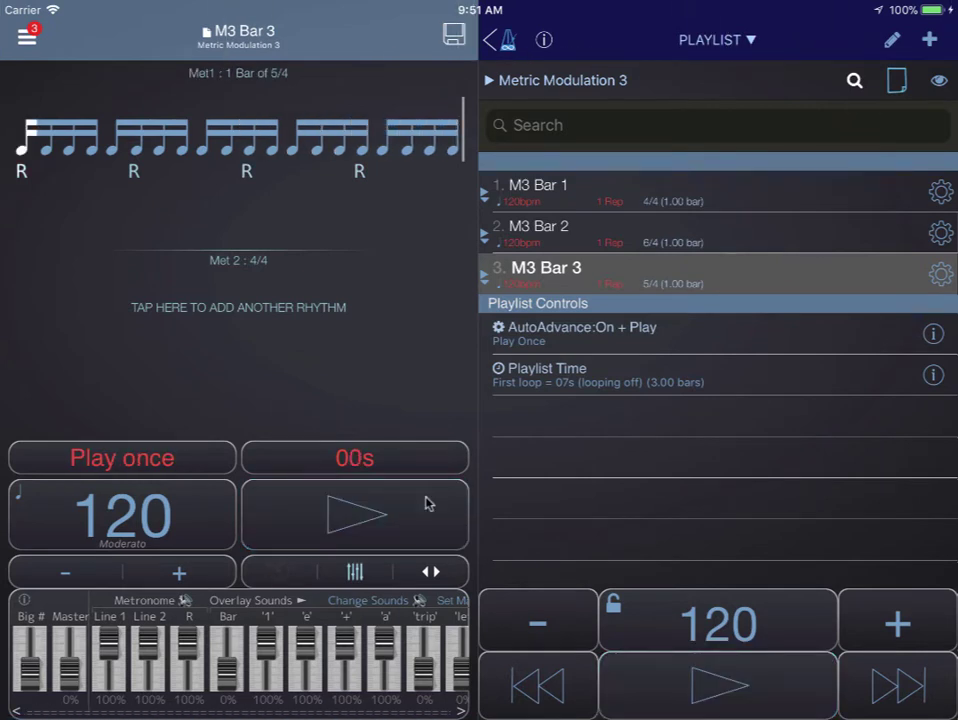
{"action": "left_click", "coordinate": [625, 197]}
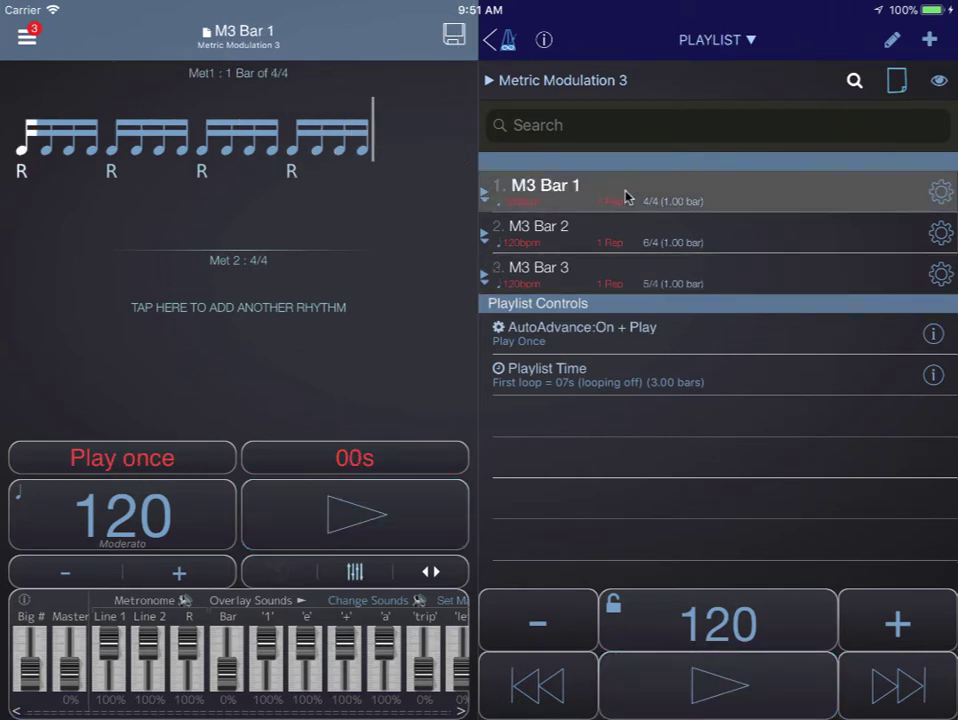
{"action": "left_click", "coordinate": [577, 235]}
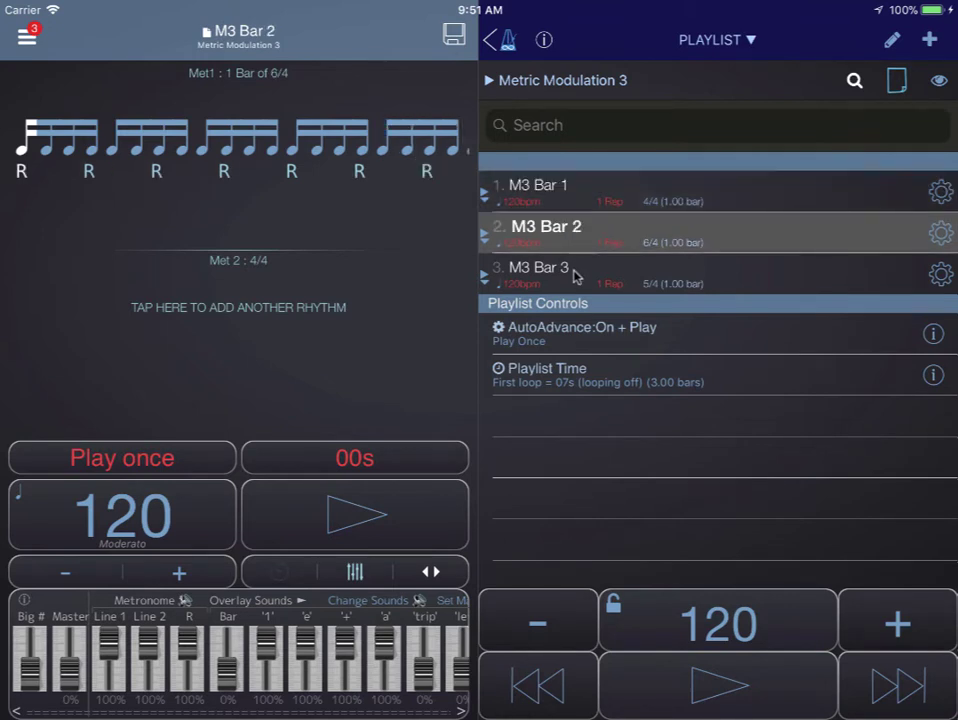
{"action": "left_click", "coordinate": [577, 276]}
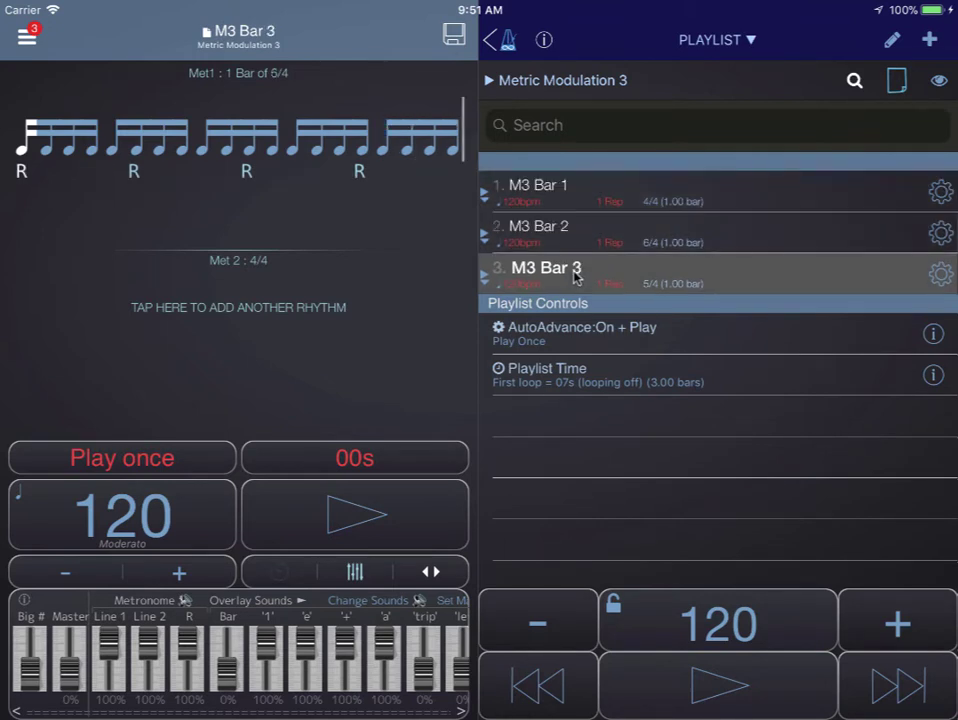
Step: Apply metric modulation to the tempos of all three bars in the Metric Modulation 3 playlist
{"action": "left_click", "coordinate": [577, 276]}
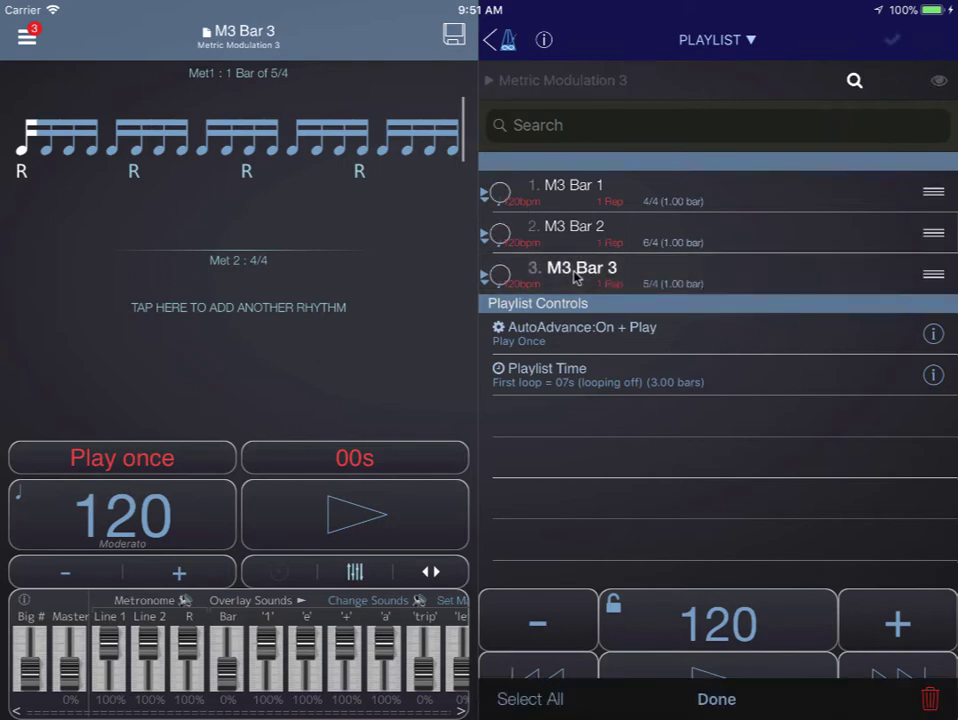
{"action": "left_click", "coordinate": [500, 699]}
{"action": "left_click", "coordinate": [535, 700]}
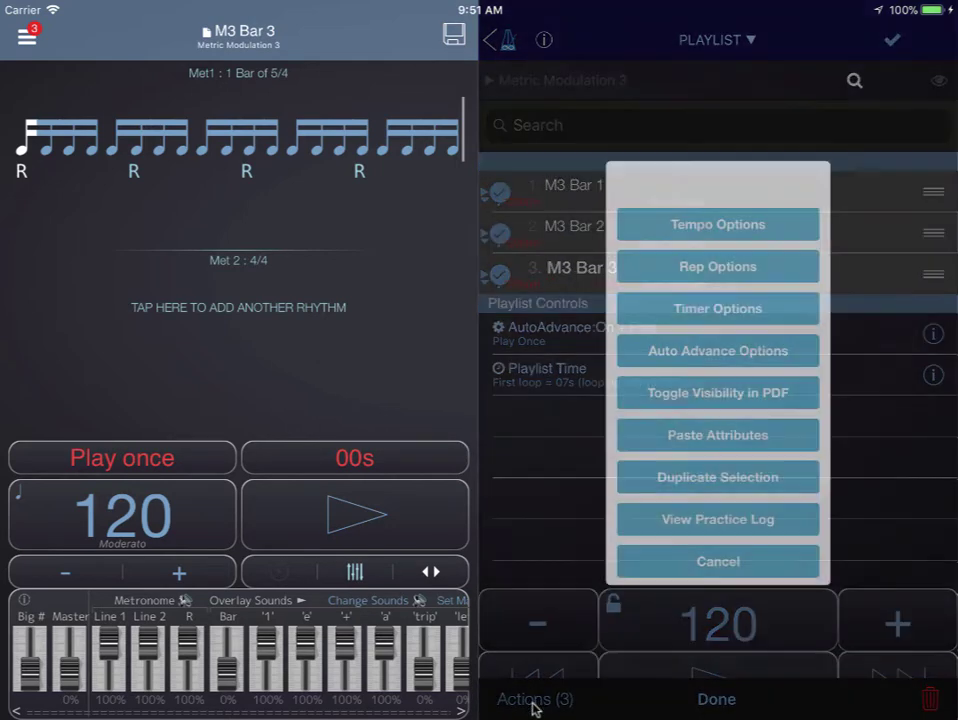
{"action": "left_click", "coordinate": [709, 226]}
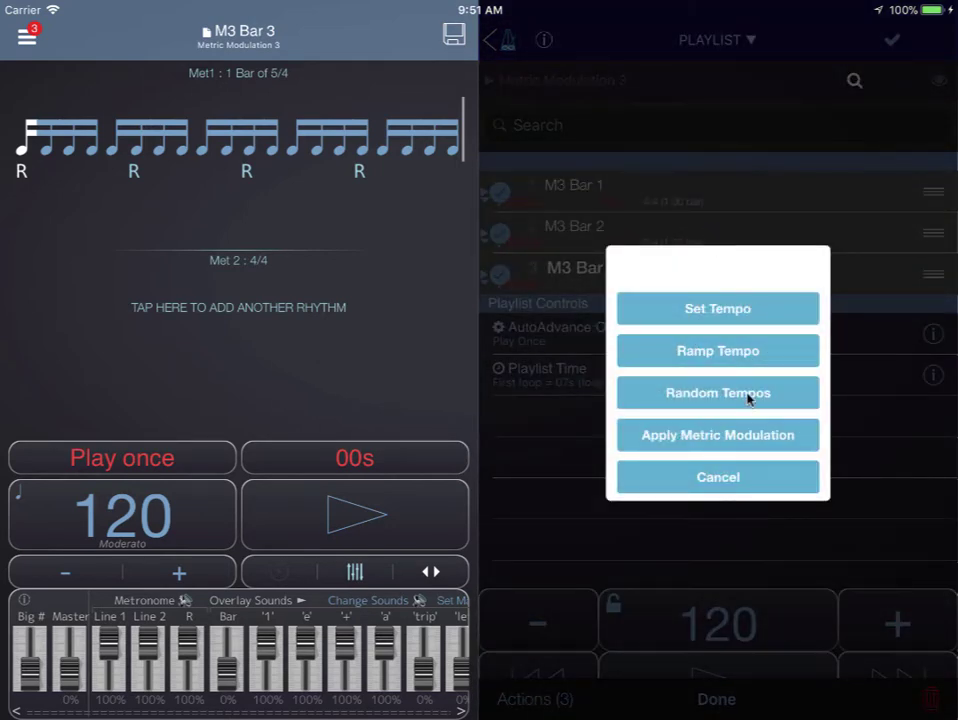
{"action": "left_click", "coordinate": [731, 436]}
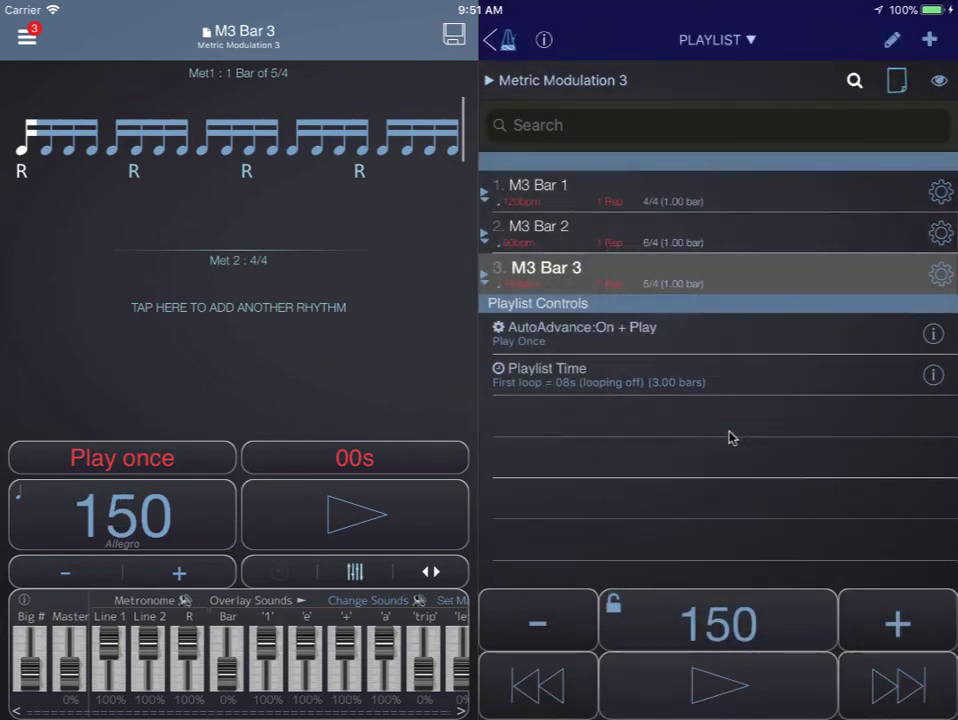
Step: Play the Metric Modulation 3 playlist from M3 Bar 1
{"action": "left_click", "coordinate": [665, 193]}
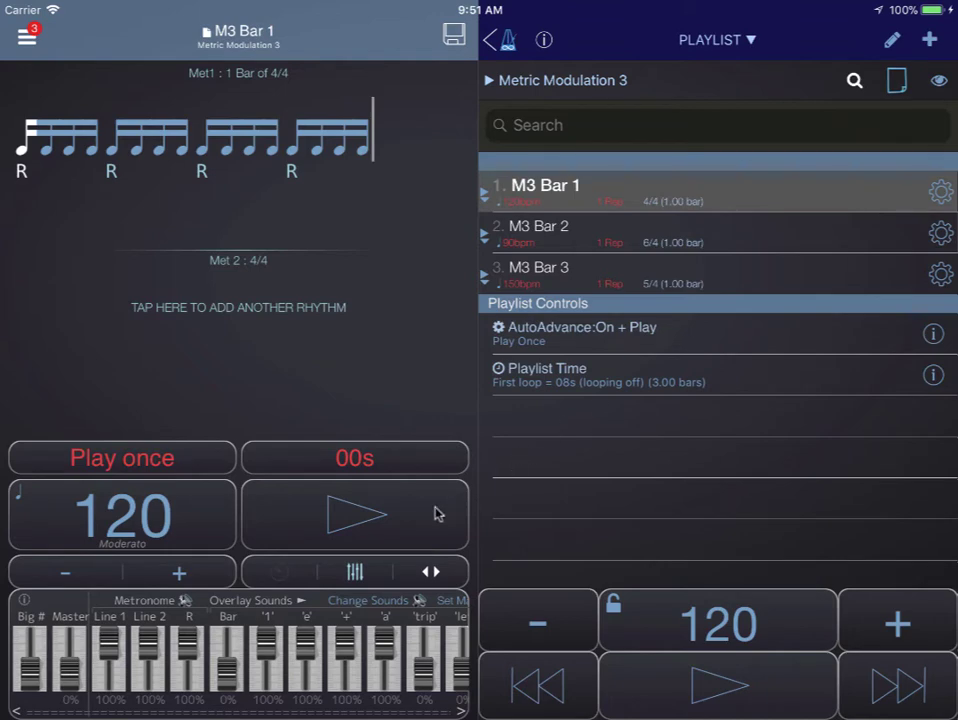
{"action": "left_click", "coordinate": [424, 515]}
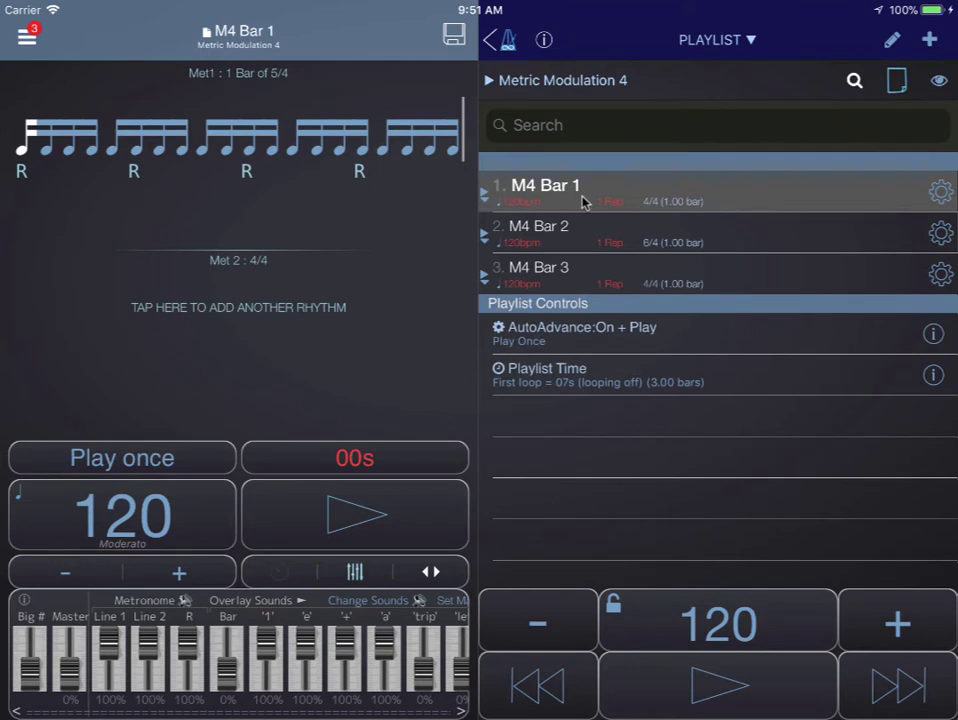
Step: Review the rhythms of M4 Bar 1 to M4 Bar 3 in the Metric Modulation 4 playlist, and play it from M4 Bar 1
{"action": "left_click", "coordinate": [585, 203]}
{"action": "left_click", "coordinate": [577, 232]}
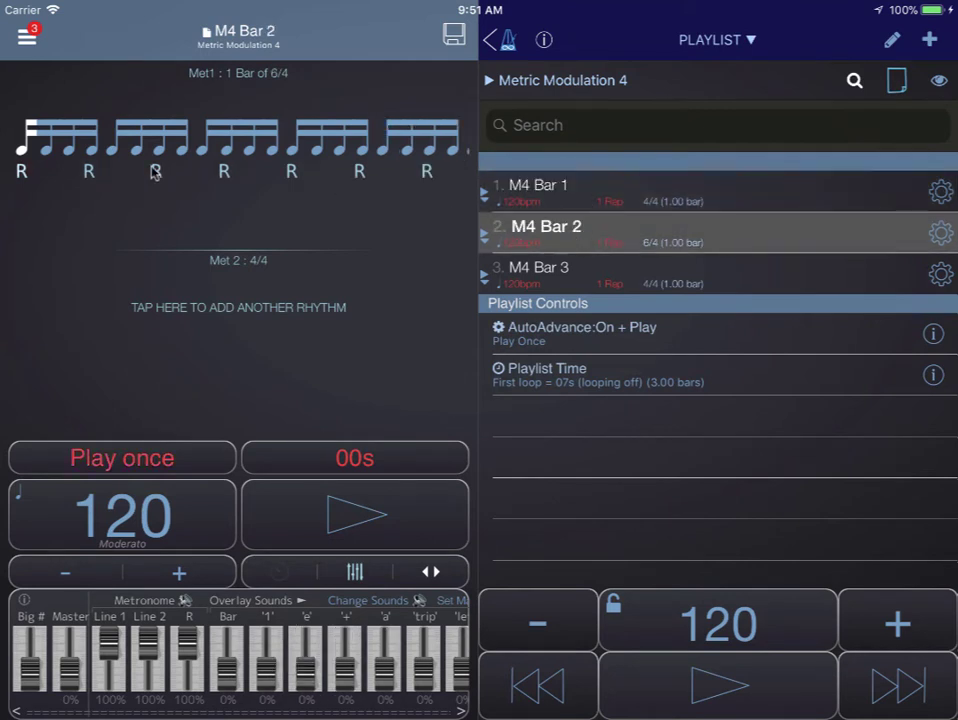
{"action": "left_click", "coordinate": [527, 279]}
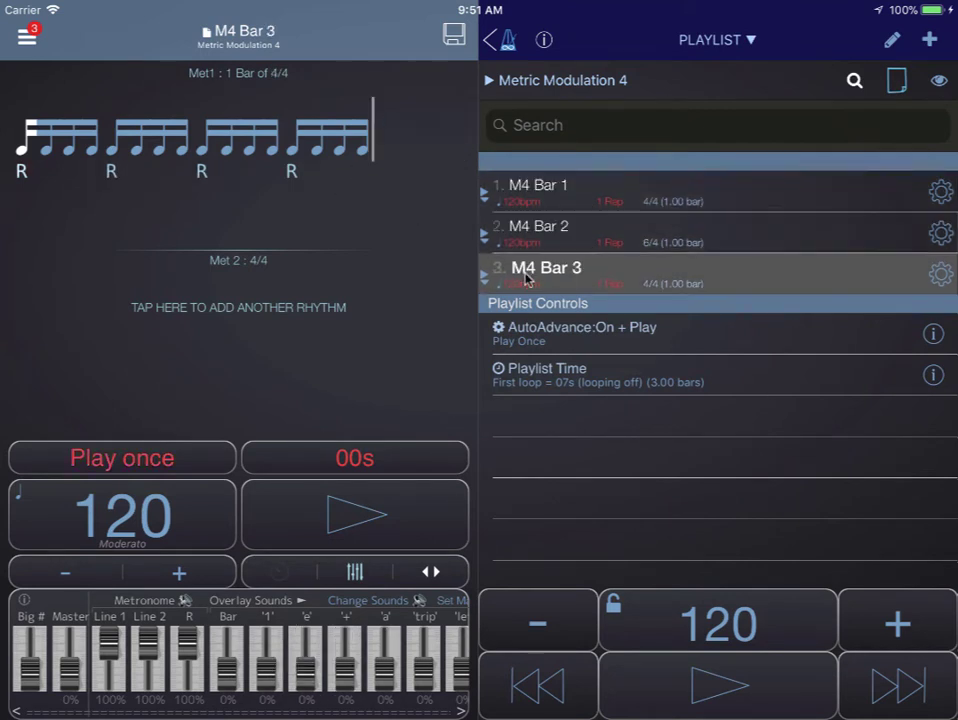
{"action": "left_click", "coordinate": [573, 196]}
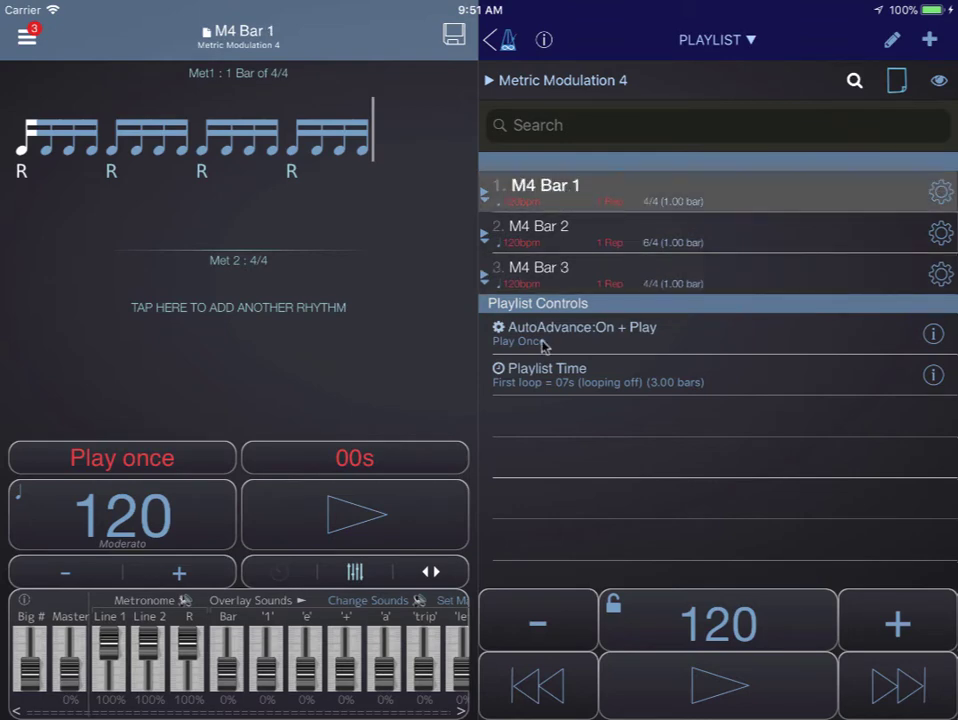
{"action": "left_click", "coordinate": [401, 513]}
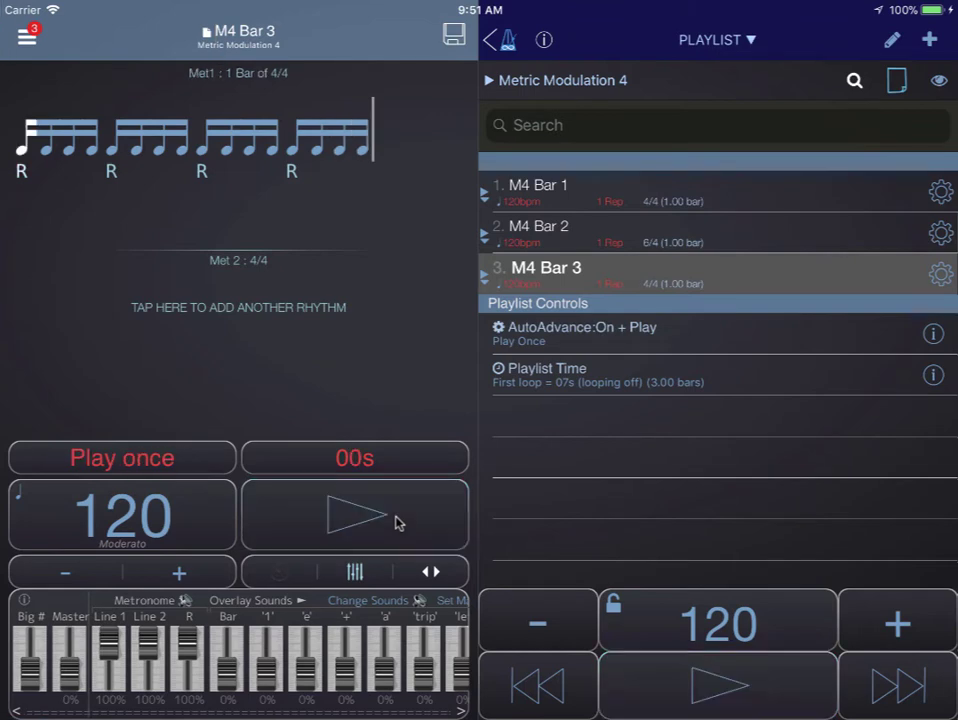
Step: Add a second rhythm of four eighth-note pairs to Metronome 2 of M4 Bar 1
{"action": "left_click", "coordinate": [592, 186]}
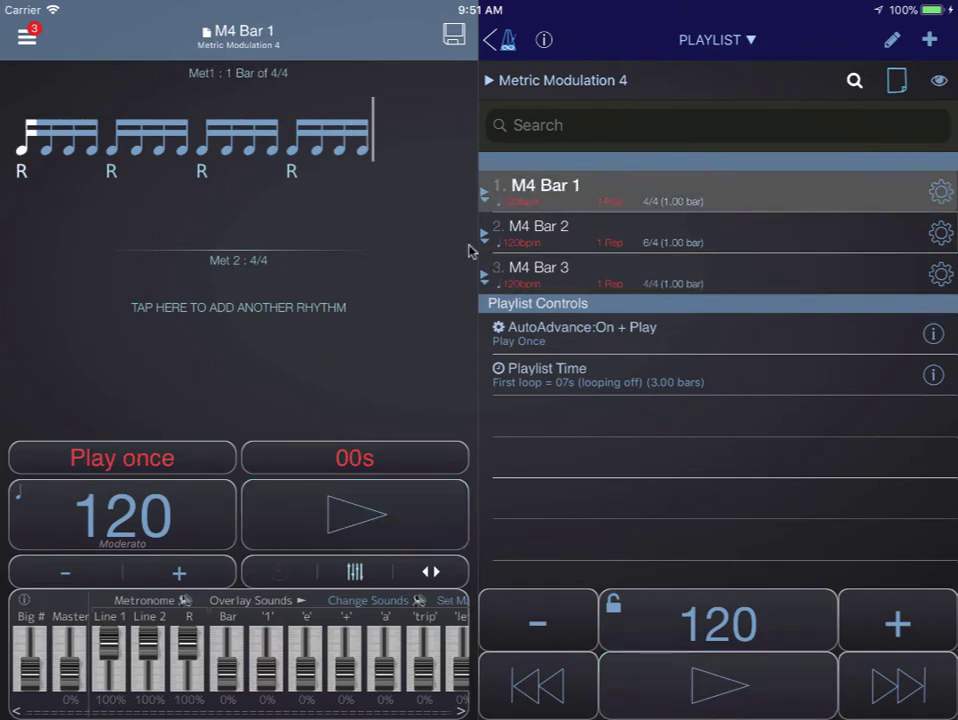
{"action": "left_click", "coordinate": [311, 316]}
{"action": "left_click", "coordinate": [278, 476]}
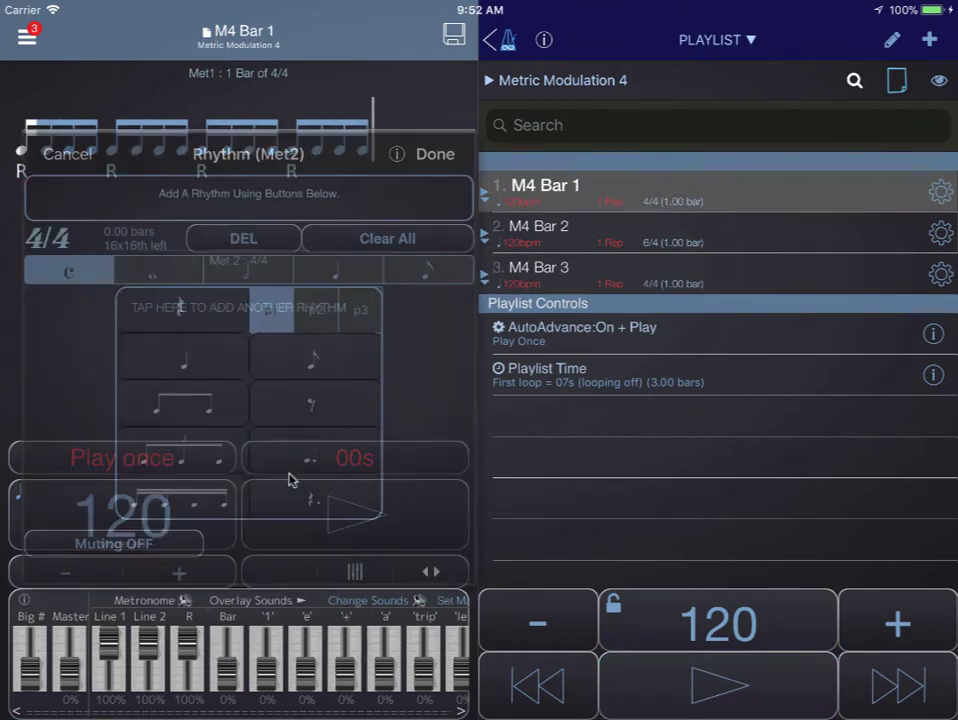
{"action": "left_click", "coordinate": [226, 412]}
{"action": "left_click", "coordinate": [226, 412]}
{"action": "left_click", "coordinate": [214, 416]}
{"action": "left_click", "coordinate": [214, 416]}
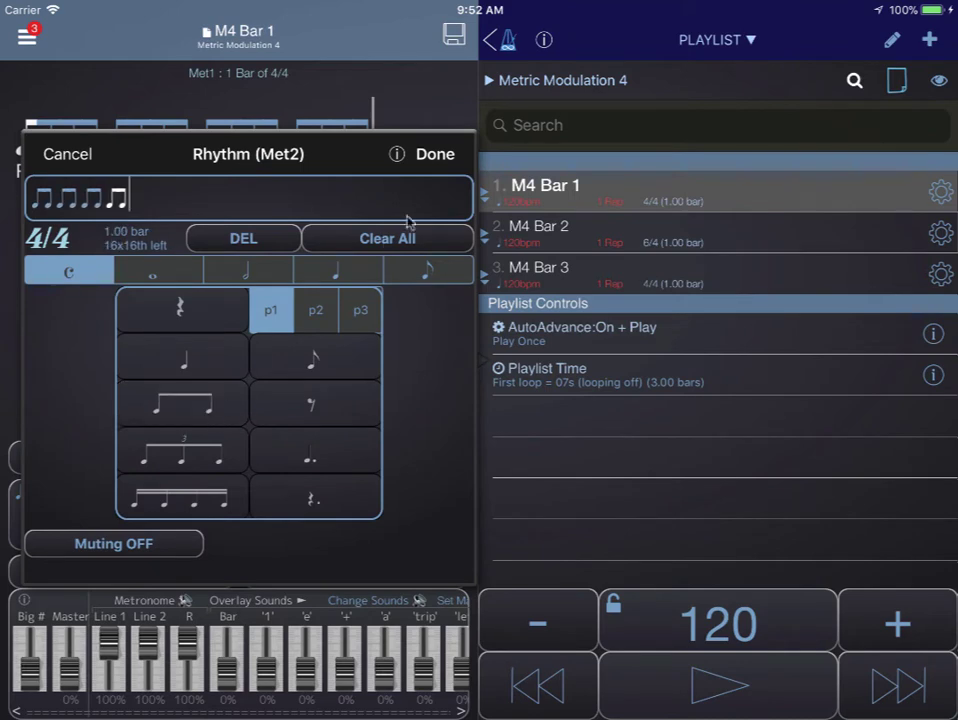
{"action": "left_click", "coordinate": [435, 158]}
Step: Set the Metronome 2 sounds of M4 Bar 1 to the repeating pattern kick, rest, snare, rest
{"action": "left_click", "coordinate": [289, 336]}
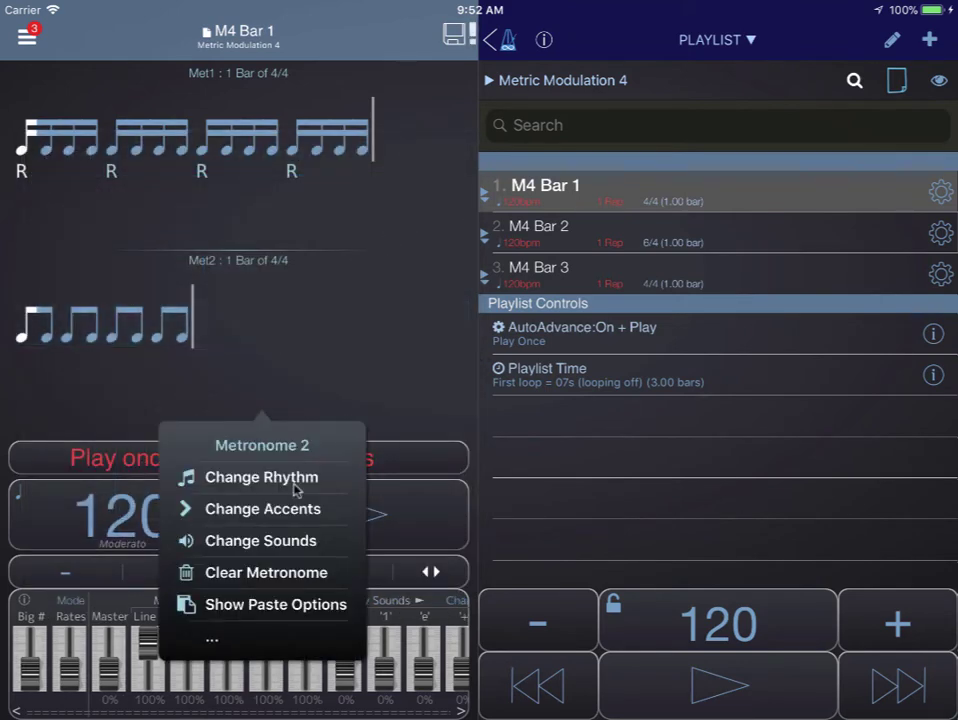
{"action": "left_click", "coordinate": [278, 545]}
{"action": "left_click", "coordinate": [348, 502]}
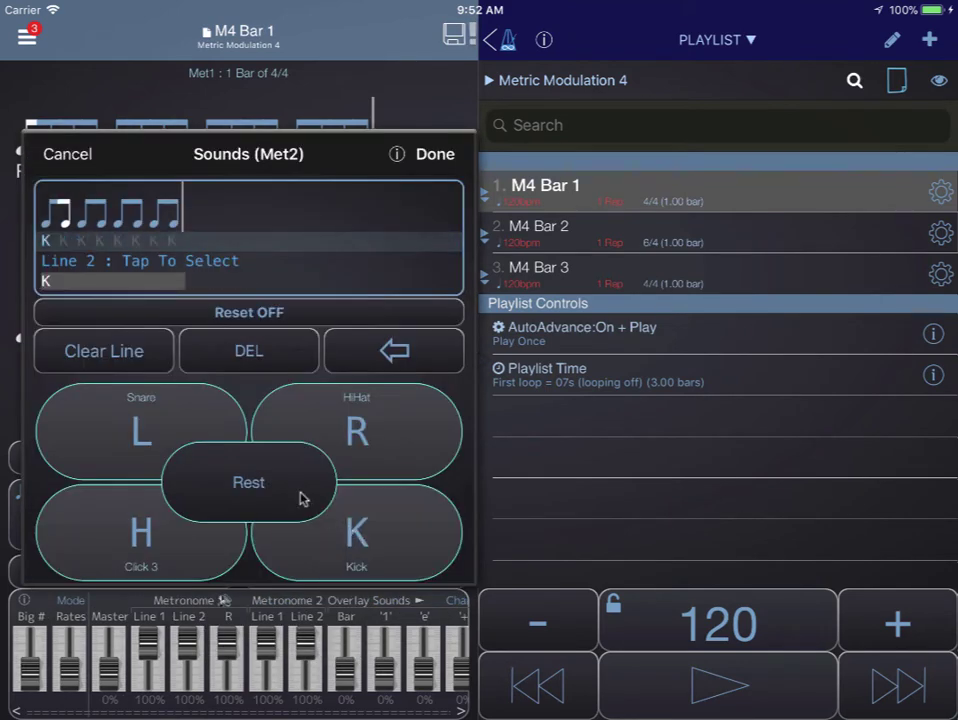
{"action": "left_click", "coordinate": [303, 498]}
{"action": "left_click", "coordinate": [192, 434]}
{"action": "left_click", "coordinate": [243, 484]}
{"action": "left_click", "coordinate": [435, 152]}
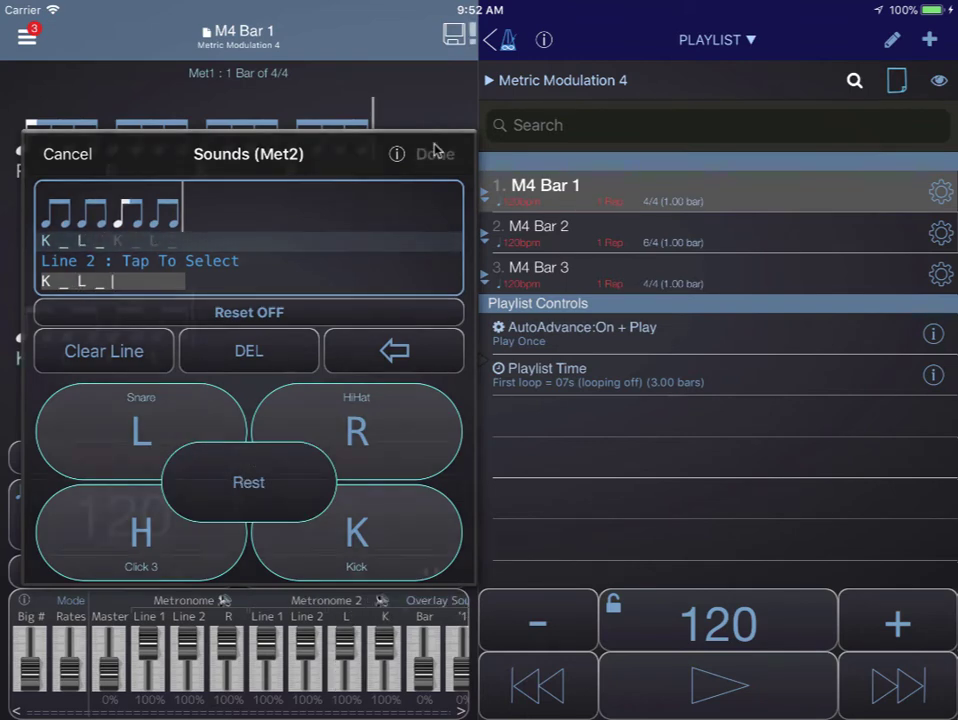
Step: Save the changes to M4 Bar 1, and briefly play the playlist to hear the new rhythm
{"action": "left_click", "coordinate": [374, 513]}
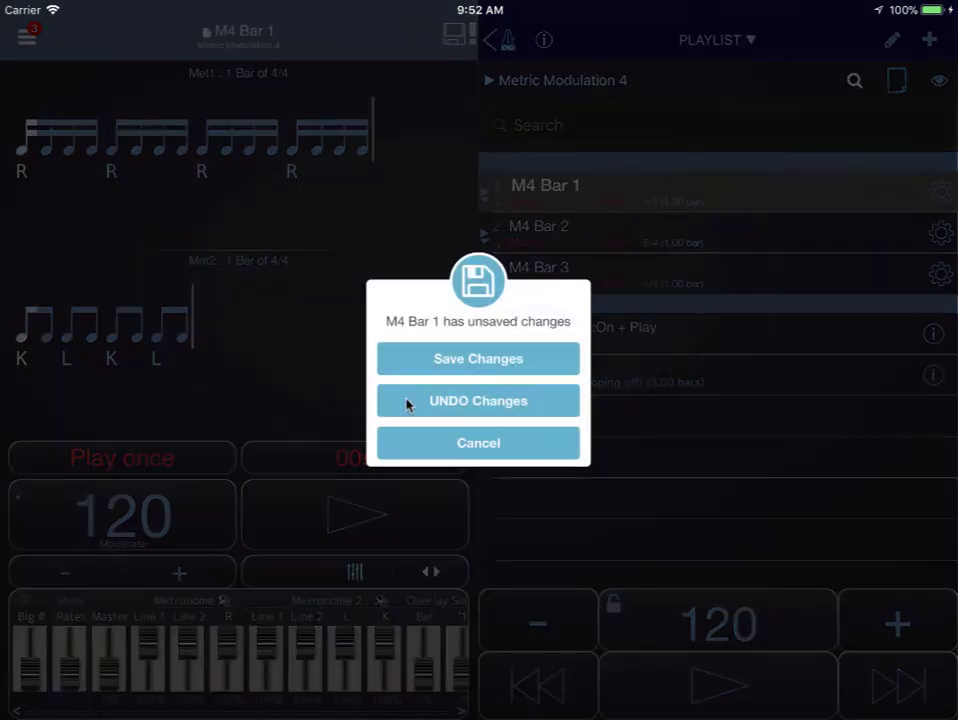
{"action": "left_click", "coordinate": [428, 359]}
{"action": "left_click", "coordinate": [385, 513]}
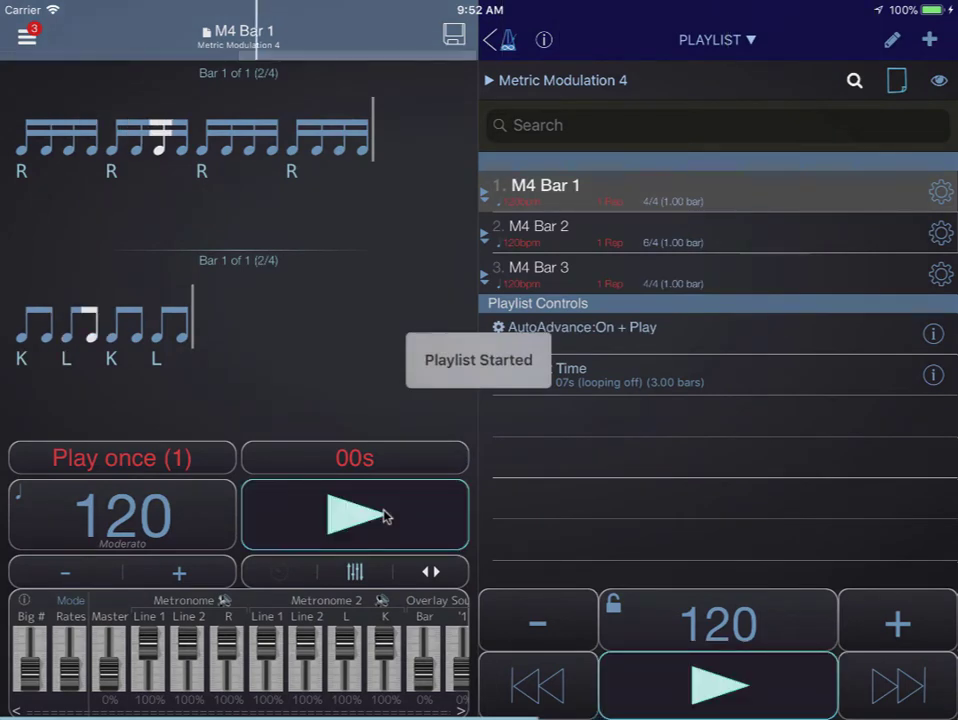
{"action": "left_click", "coordinate": [385, 513]}
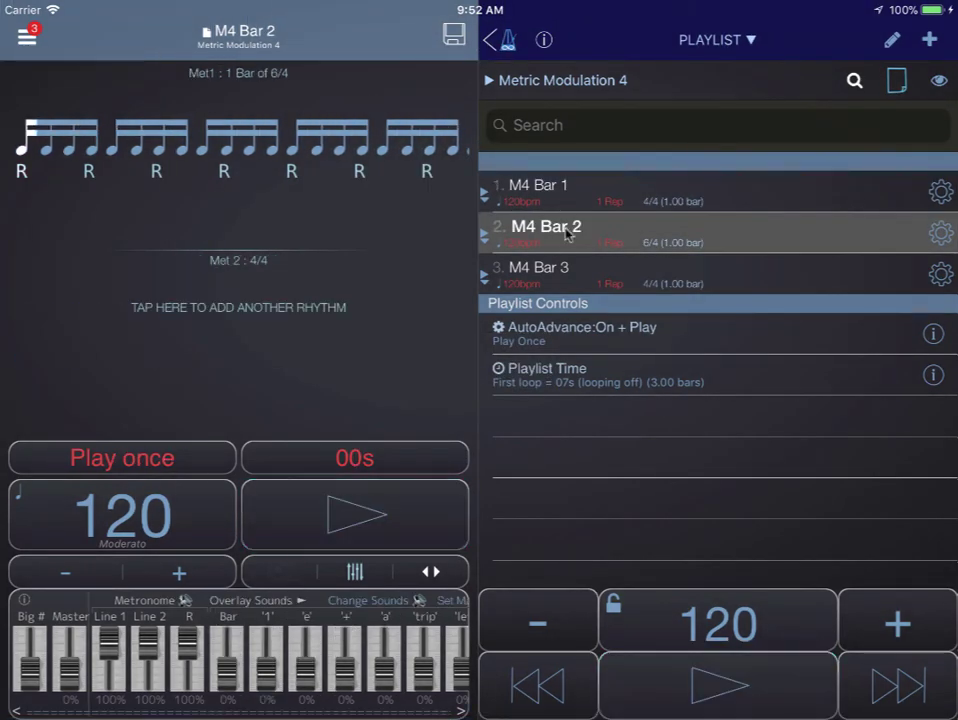
Step: Copy the M4 Bar 1 preset
{"action": "left_click", "coordinate": [568, 194]}
{"action": "left_click", "coordinate": [267, 53]}
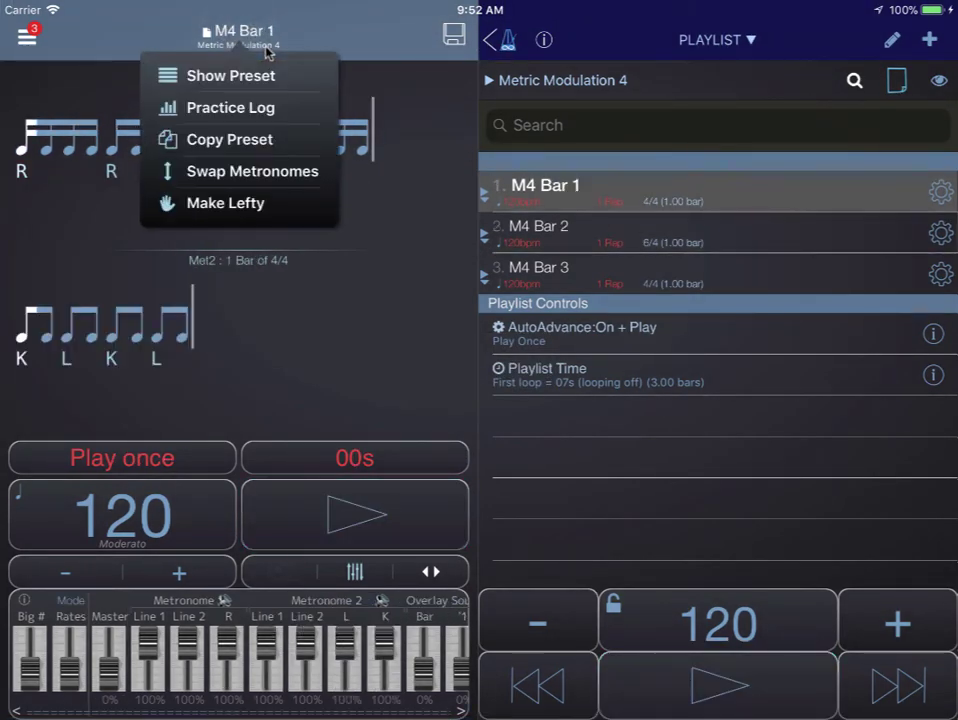
{"action": "left_click", "coordinate": [252, 152]}
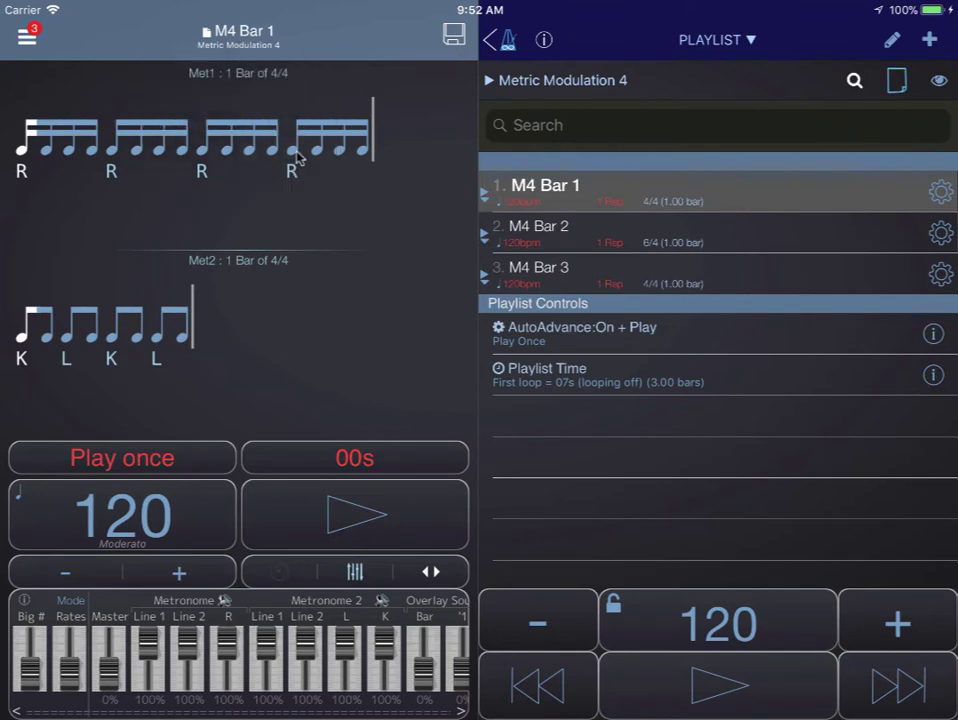
Step: Paste all attributes from the copied preset's Met 2 into Met 2 of all three Metric Modulation 4 presets, and play the playlist
{"action": "left_click", "coordinate": [590, 212]}
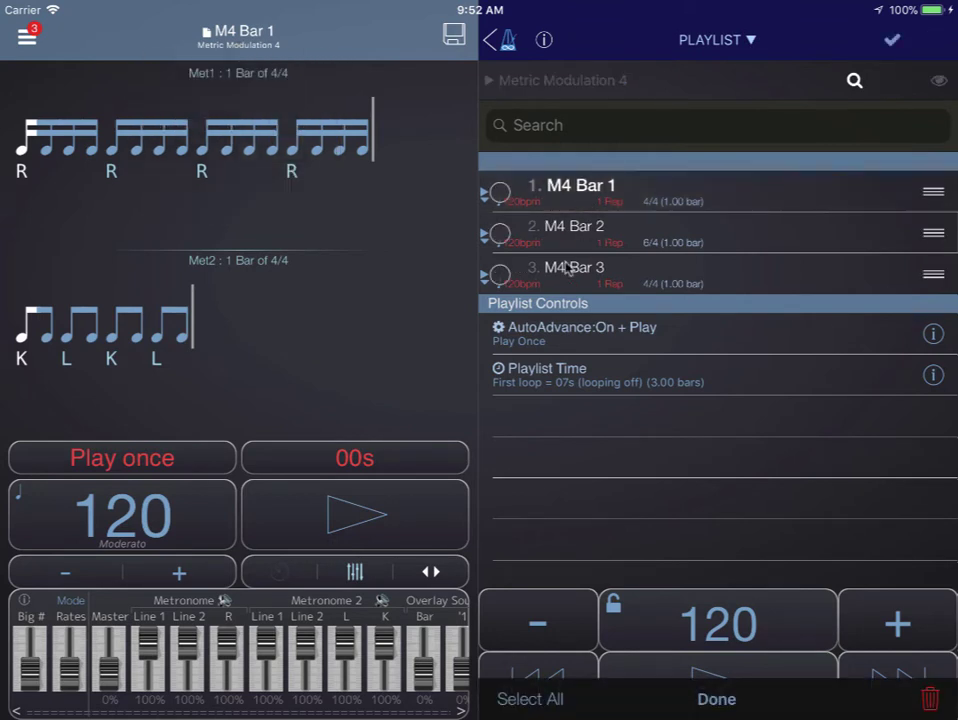
{"action": "left_click", "coordinate": [522, 697]}
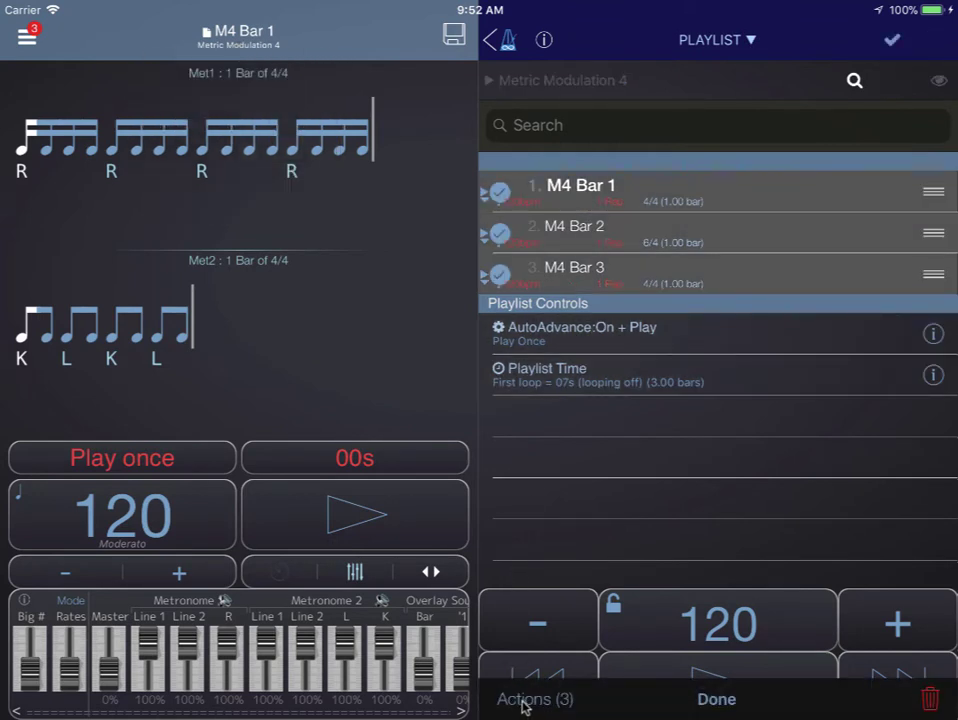
{"action": "left_click", "coordinate": [524, 702]}
{"action": "left_click", "coordinate": [735, 437]}
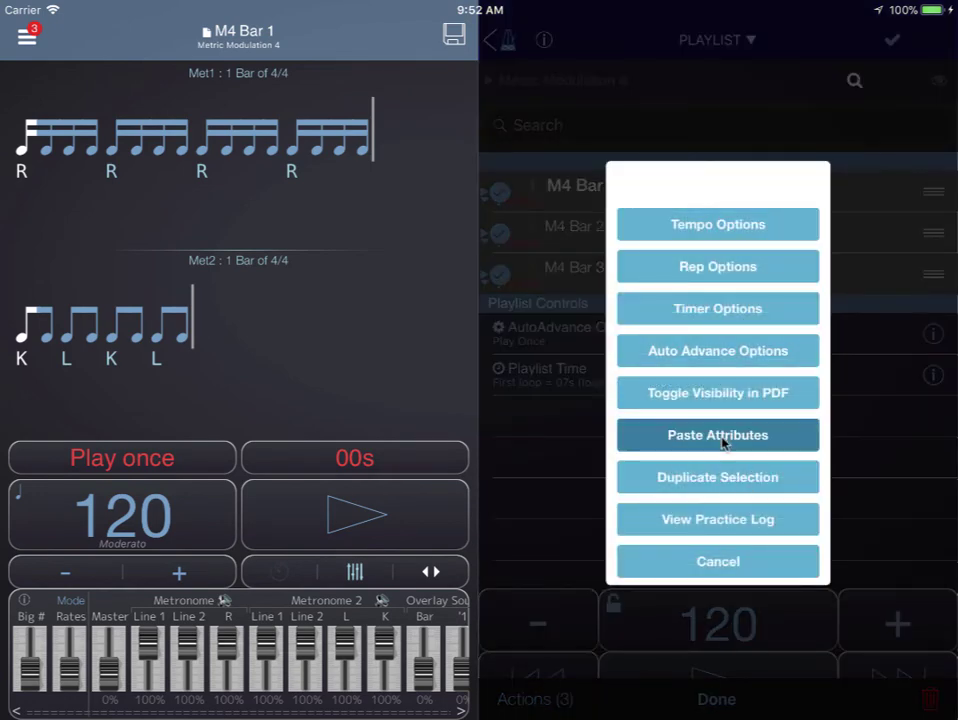
{"action": "left_click", "coordinate": [783, 142]}
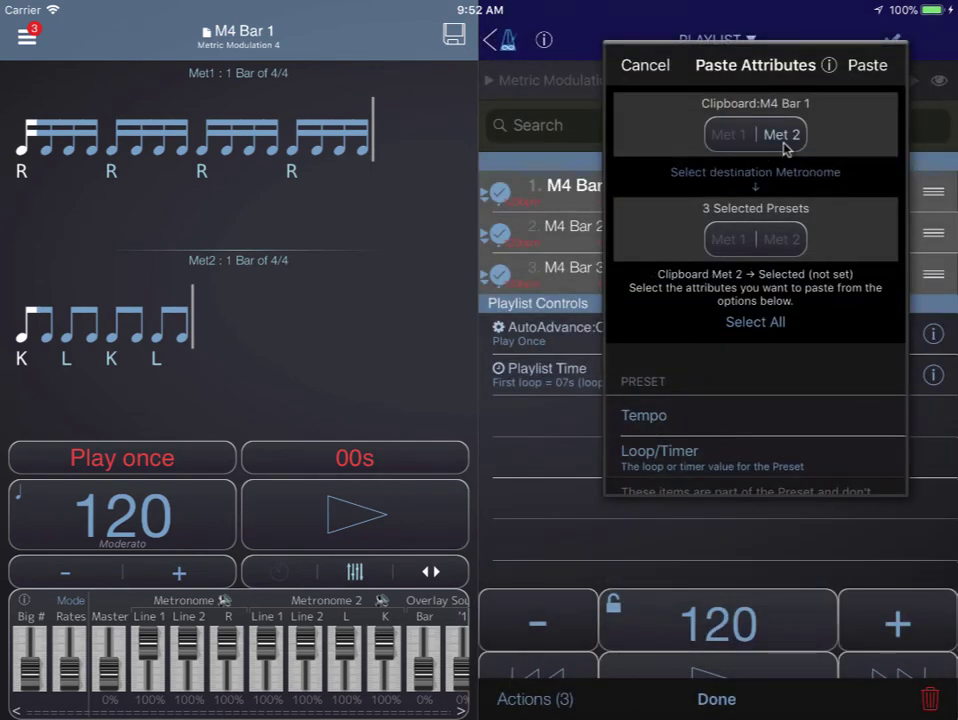
{"action": "left_click", "coordinate": [785, 239]}
{"action": "left_click", "coordinate": [755, 322]}
{"action": "left_click", "coordinate": [866, 66]}
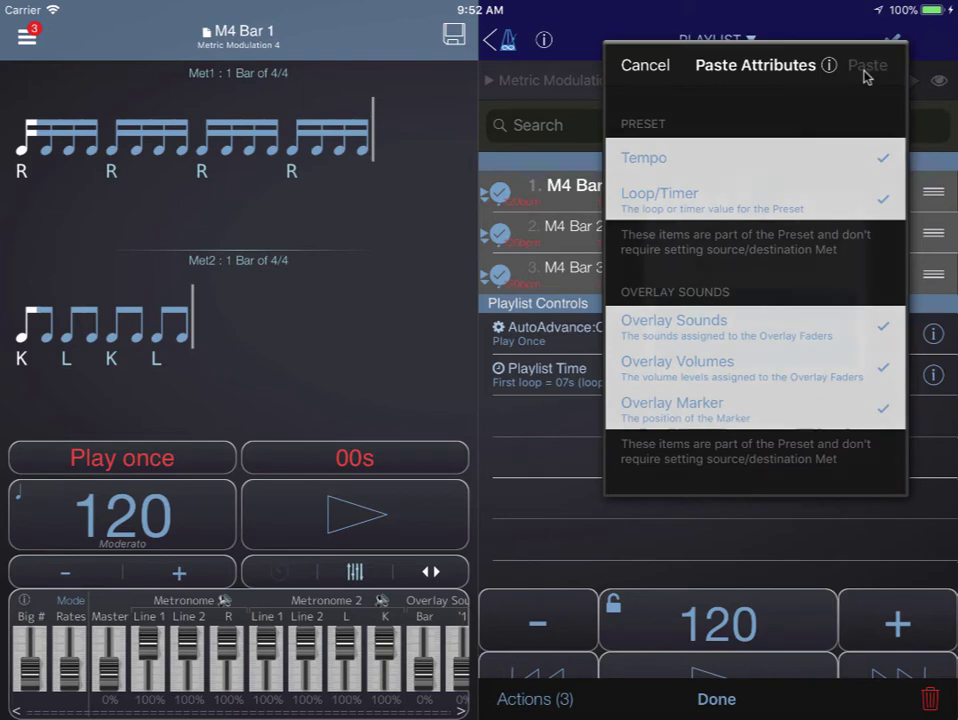
{"action": "left_click", "coordinate": [778, 300]}
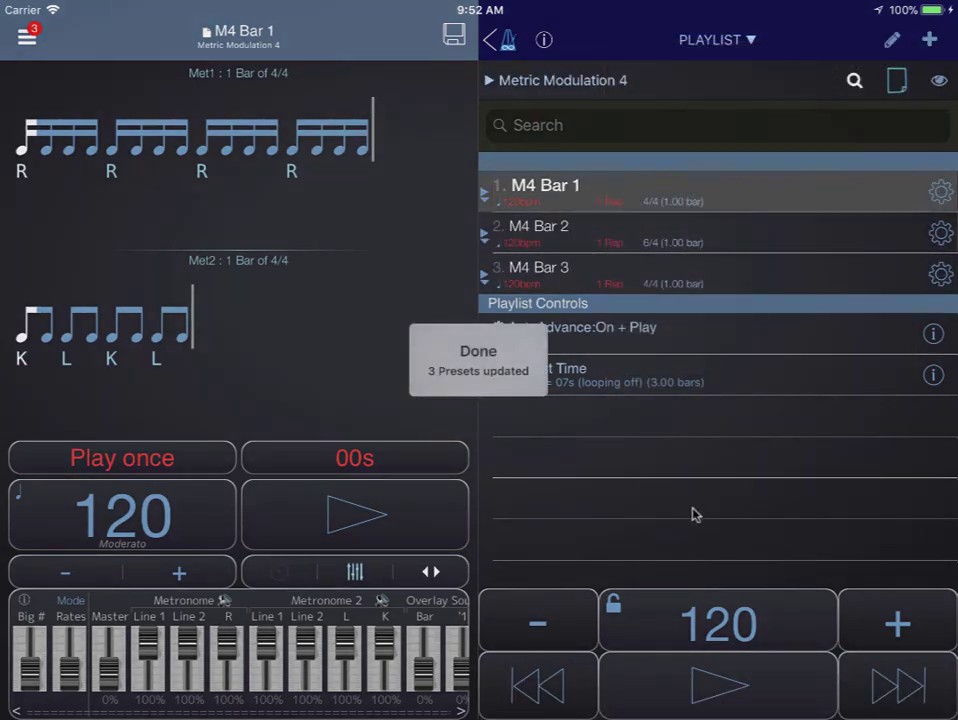
{"action": "left_click", "coordinate": [705, 686]}
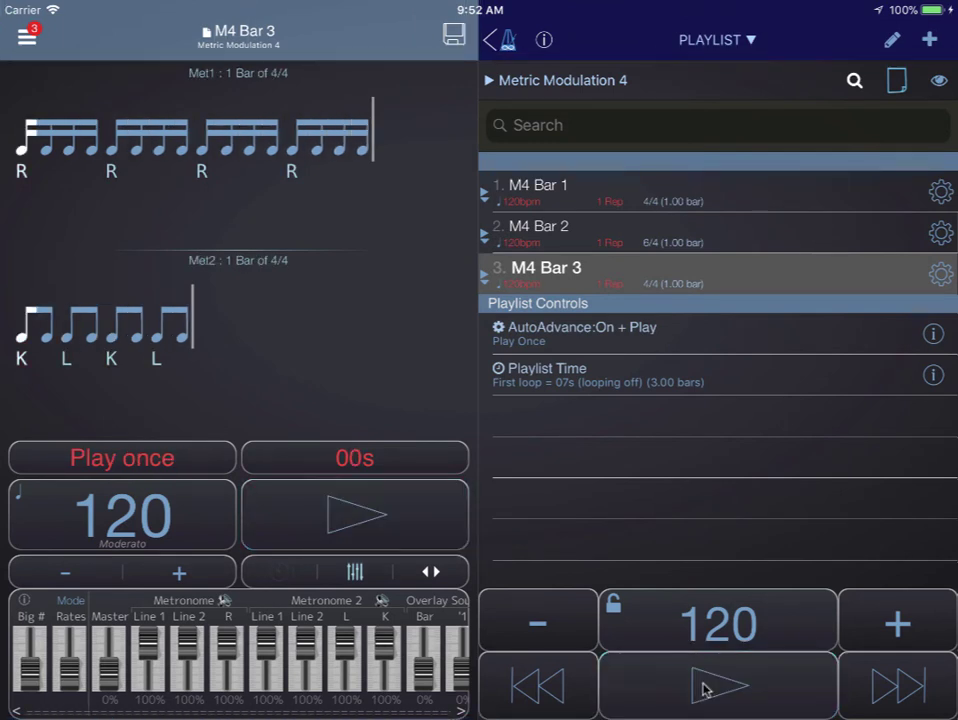
Step: Apply metric modulation to the tempos of M4 Bar 2 and M4 Bar 3 only
{"action": "left_click", "coordinate": [651, 238]}
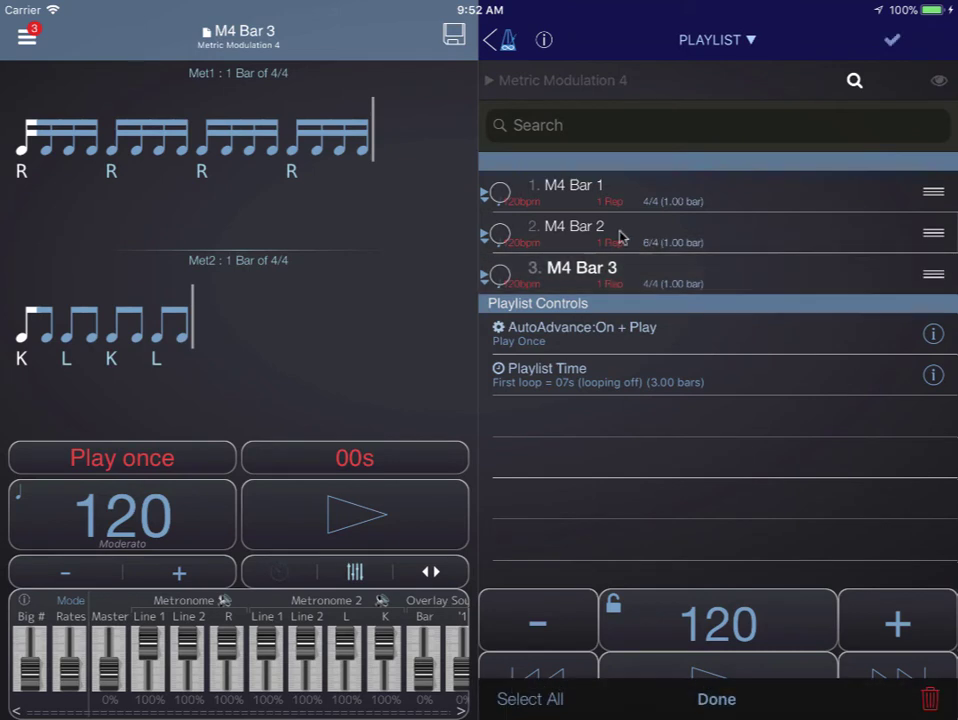
{"action": "left_click", "coordinate": [501, 233]}
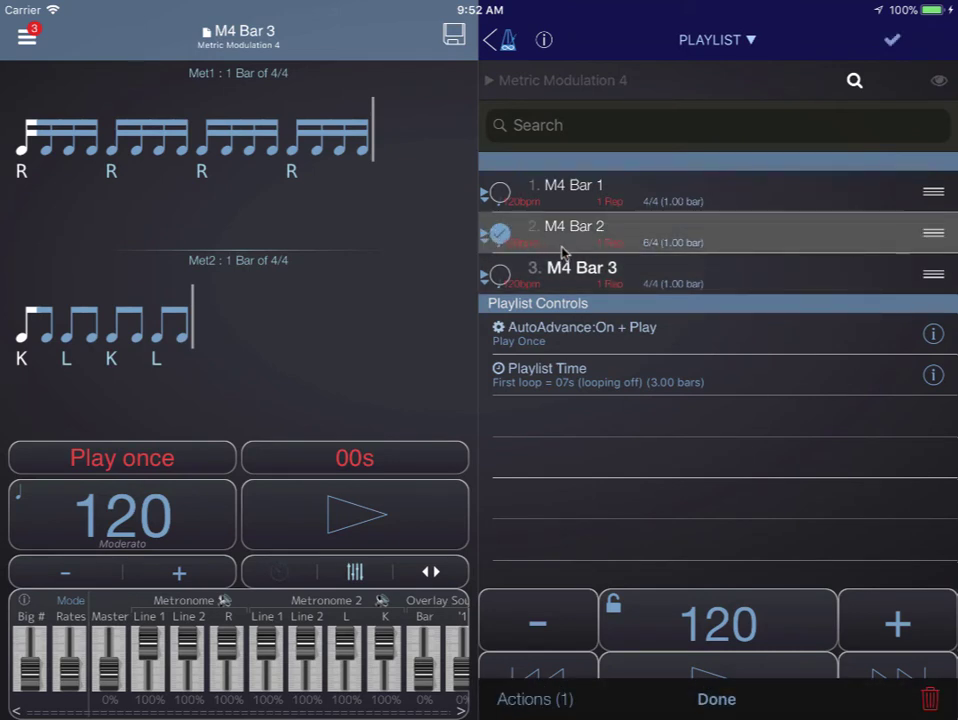
{"action": "left_click", "coordinate": [573, 280]}
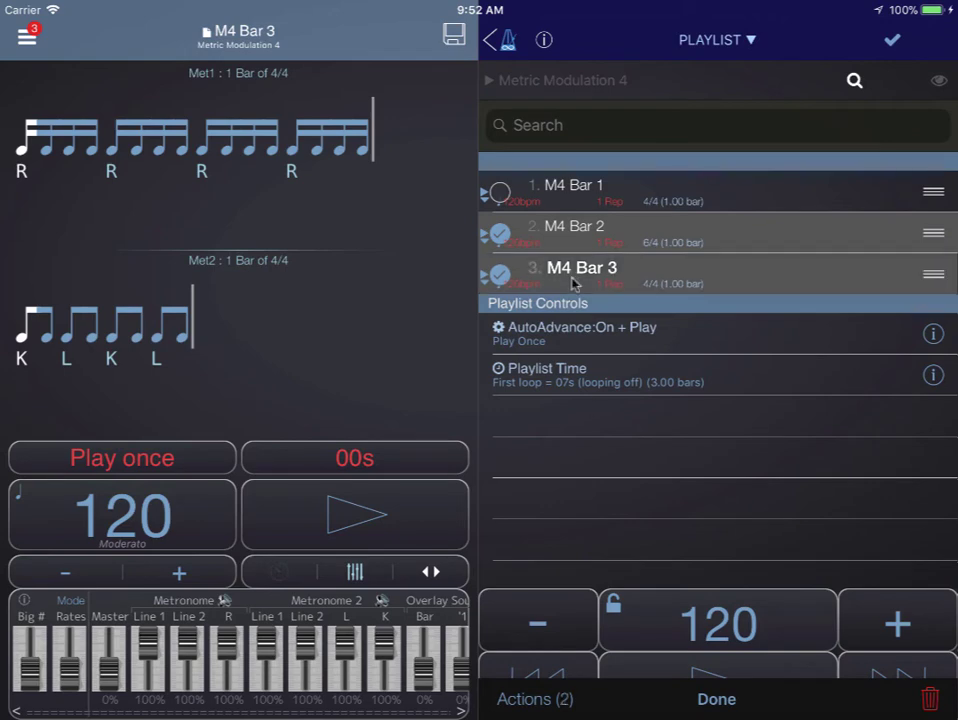
{"action": "left_click", "coordinate": [537, 700]}
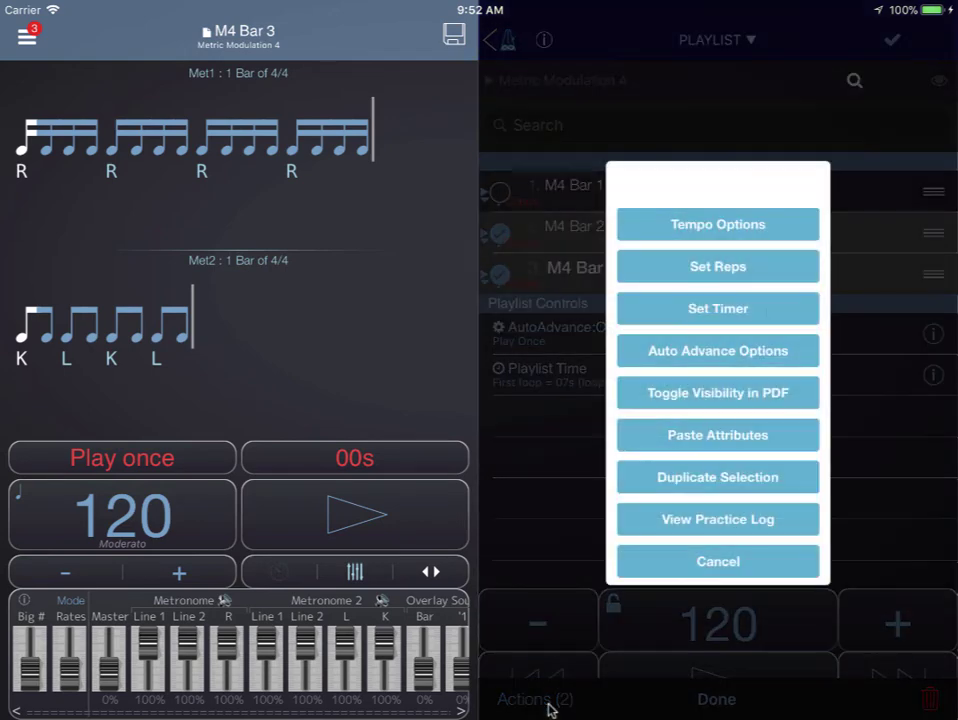
{"action": "left_click", "coordinate": [768, 227]}
{"action": "left_click", "coordinate": [716, 436]}
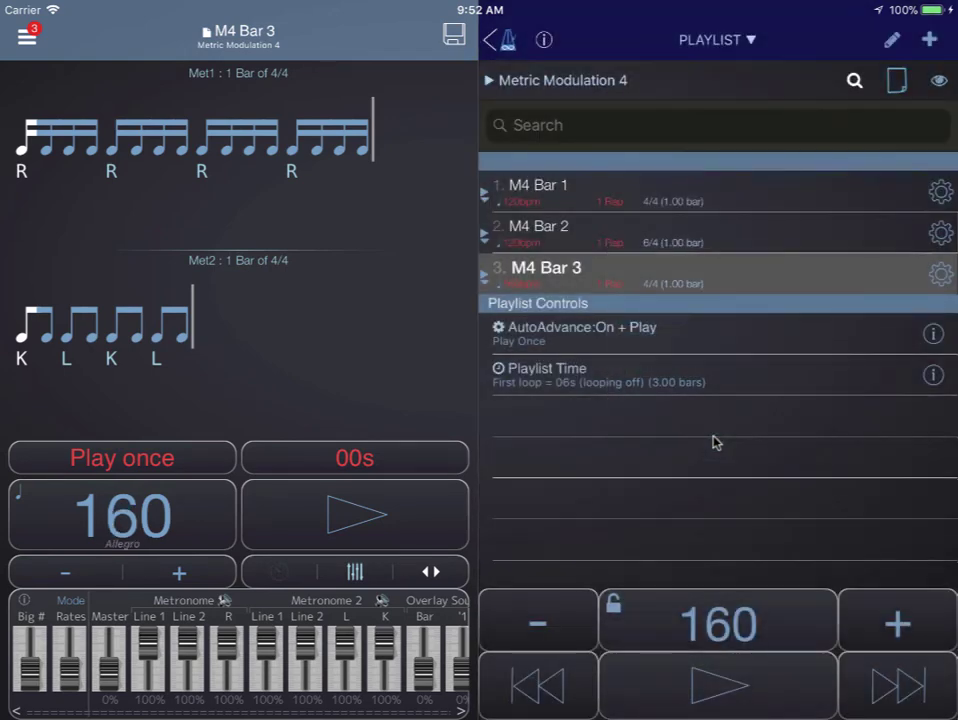
Step: Check the rhythms and tempos of M4 Bar 2 and M4 Bar 3, and play the playlist from M4 Bar 1
{"action": "left_click", "coordinate": [568, 238]}
{"action": "left_click", "coordinate": [604, 273]}
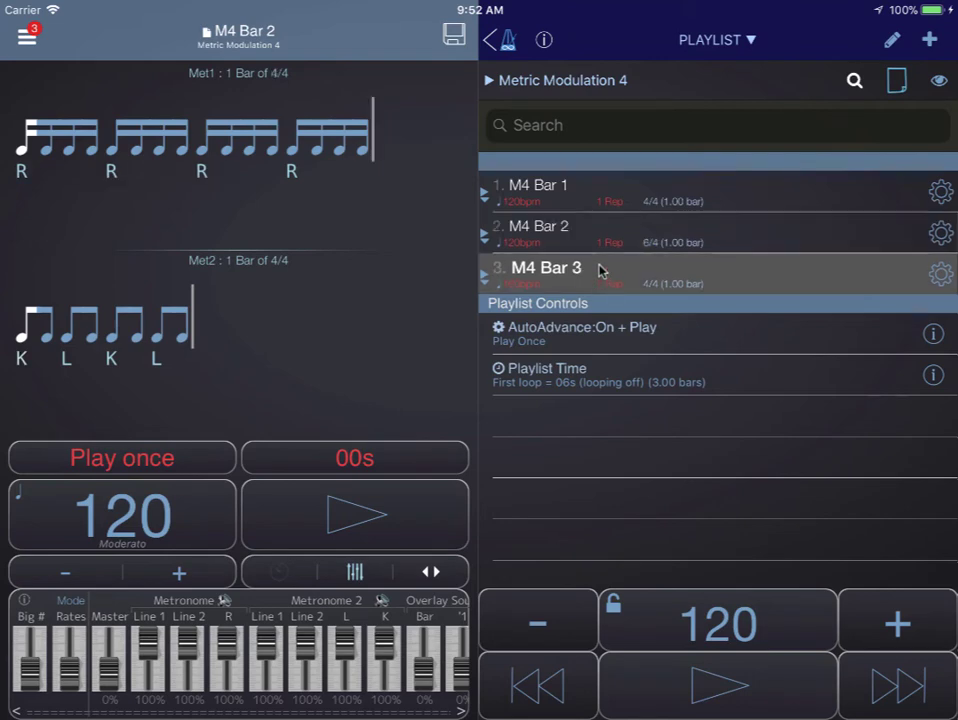
{"action": "left_click", "coordinate": [604, 195]}
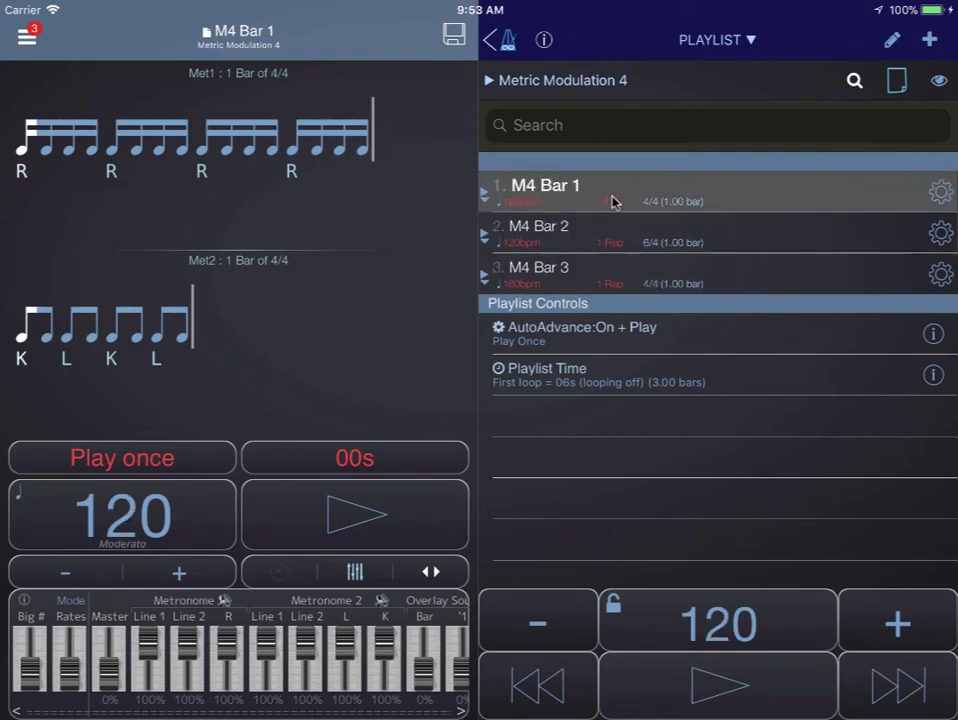
{"action": "left_click", "coordinate": [730, 682]}
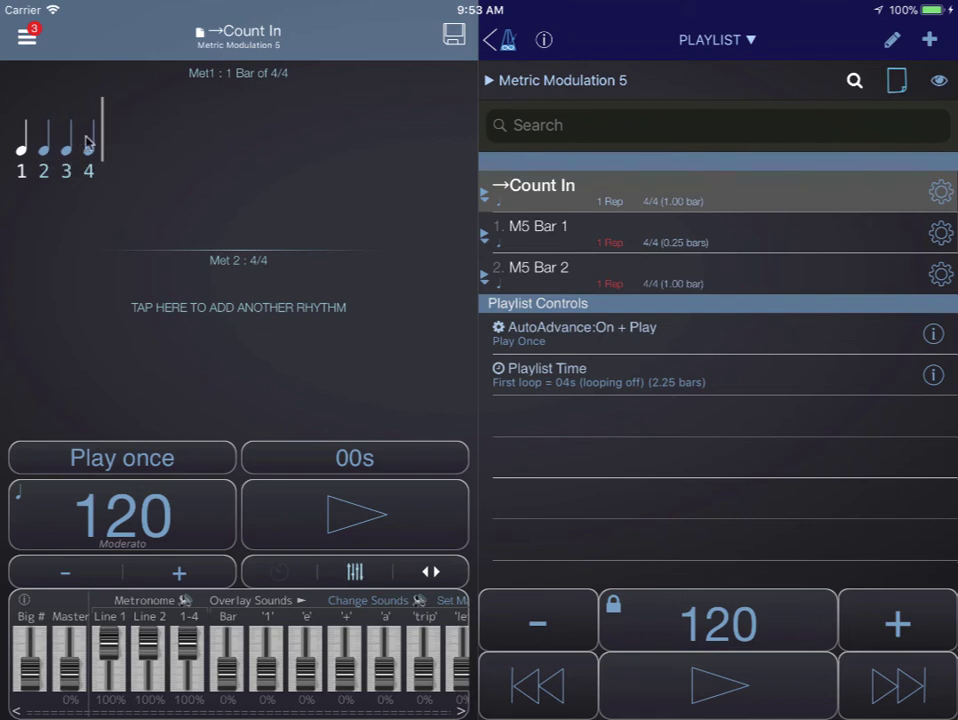
Step: Examine the half-note and whole-note rhythm groups for Count In's Met1, discard the changes, and switch to M5 Bar 1
{"action": "left_click", "coordinate": [169, 160]}
{"action": "left_click", "coordinate": [250, 160]}
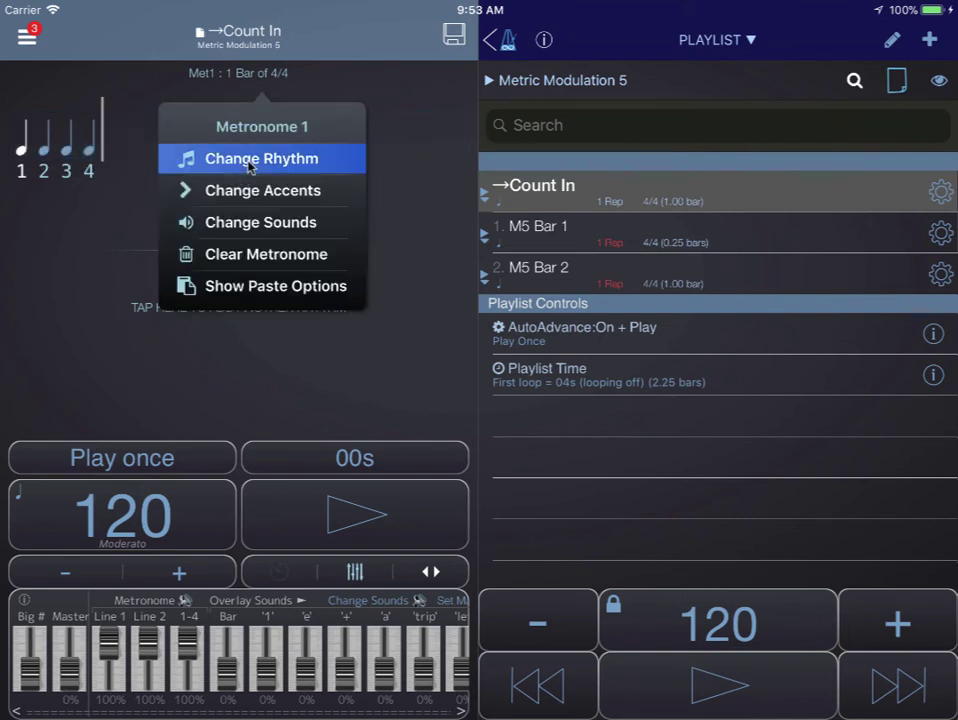
{"action": "left_click", "coordinate": [292, 182]}
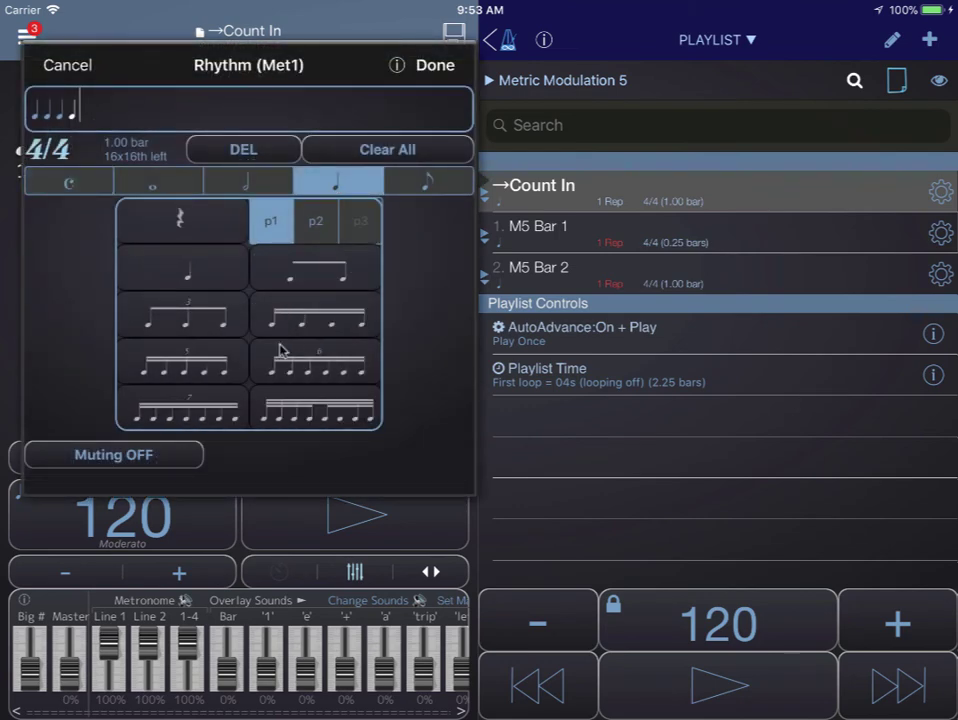
{"action": "left_click", "coordinate": [245, 182]}
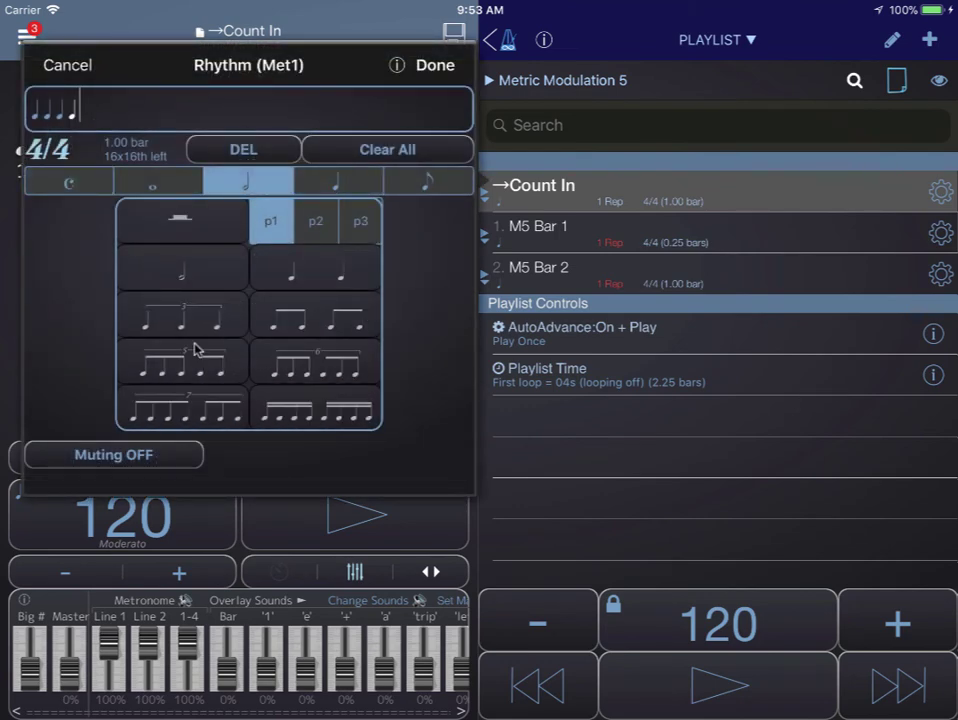
{"action": "left_click", "coordinate": [160, 186]}
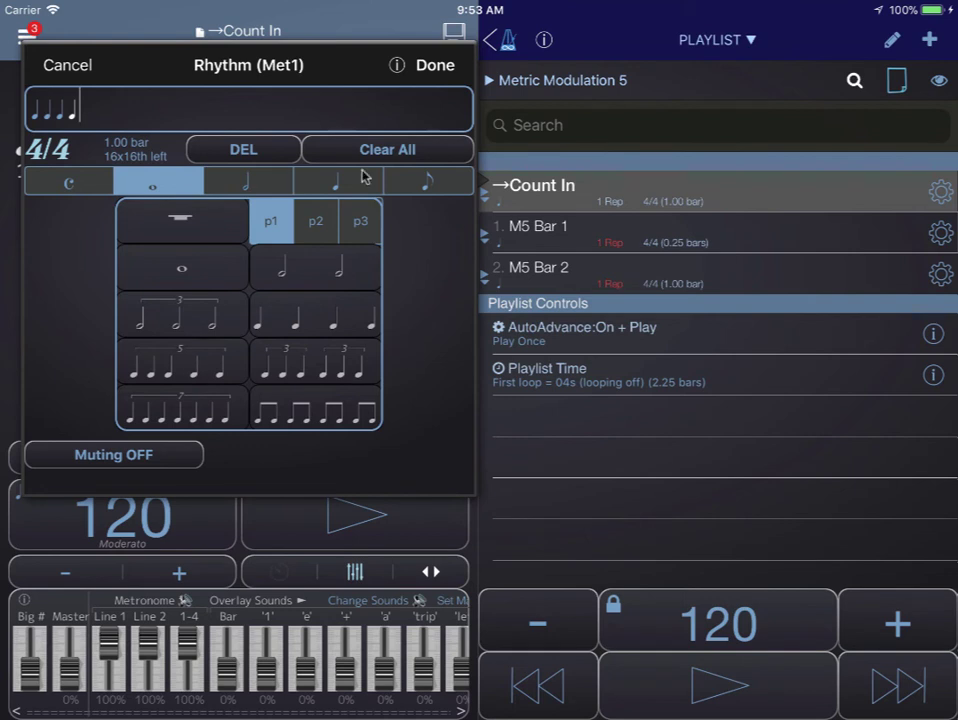
{"action": "left_click", "coordinate": [435, 66]}
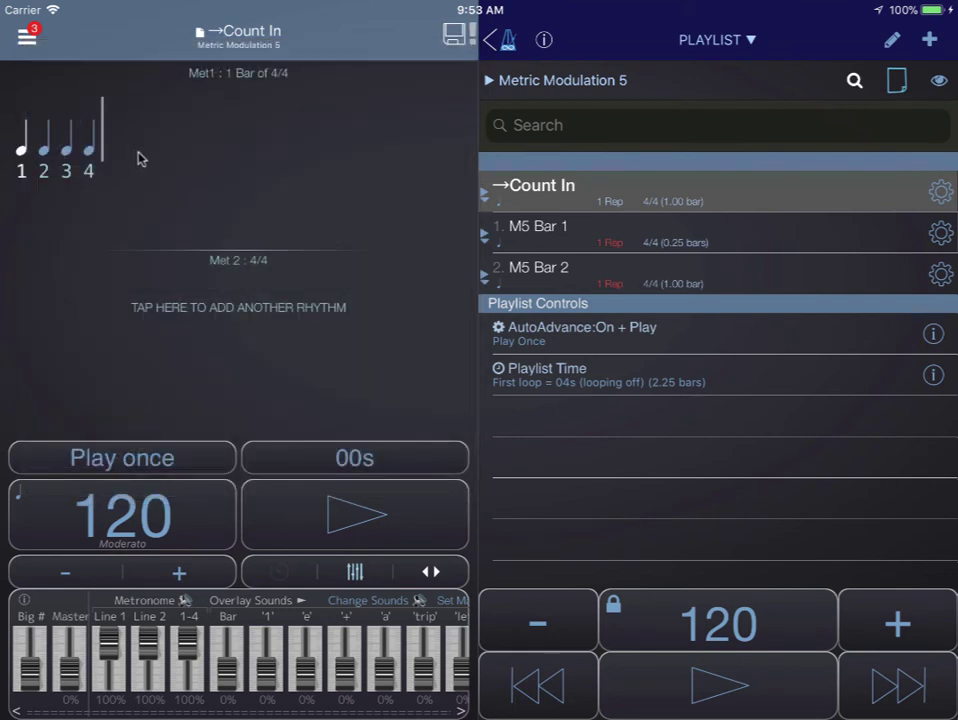
{"action": "left_click", "coordinate": [566, 228]}
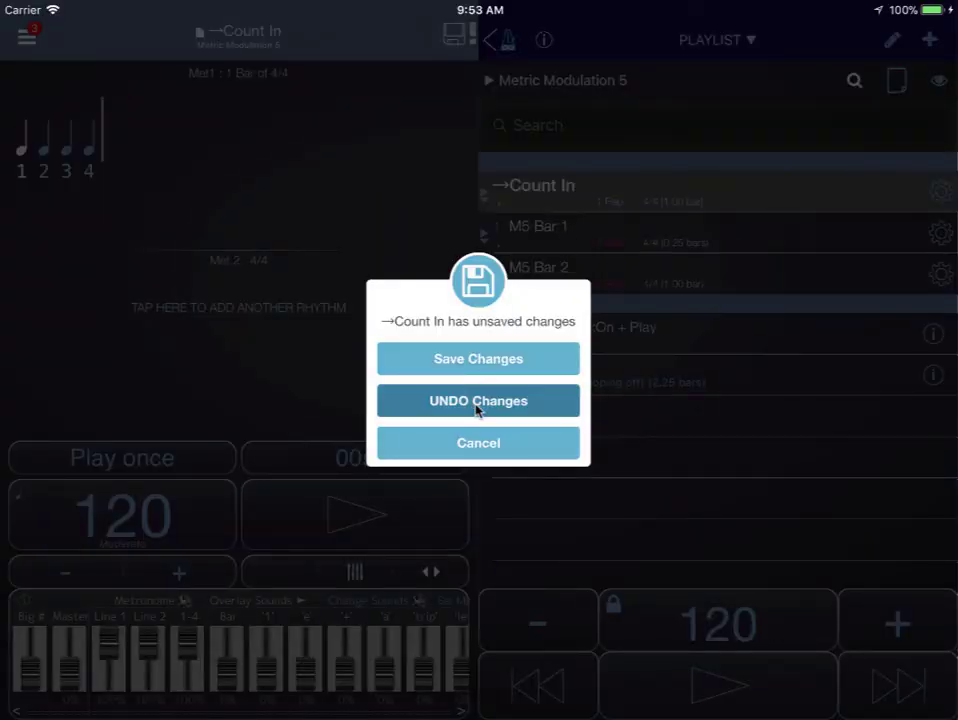
{"action": "left_click", "coordinate": [477, 402]}
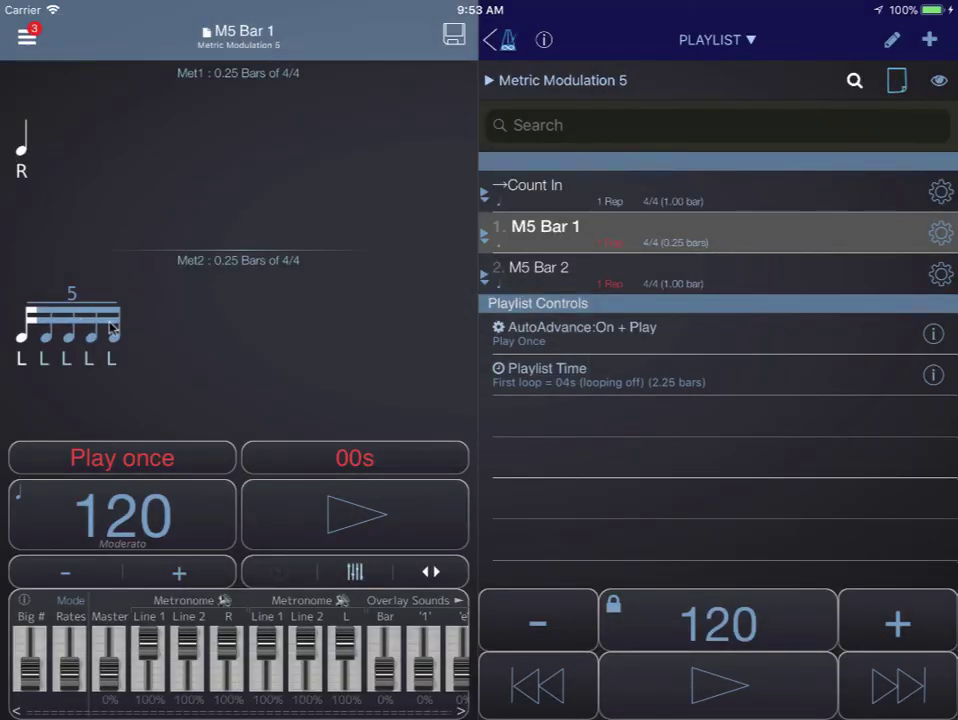
Step: Compare the Met1 and Met2 rhythms of M5 Bar 1 and M5 Bar 2
{"action": "left_click", "coordinate": [589, 283]}
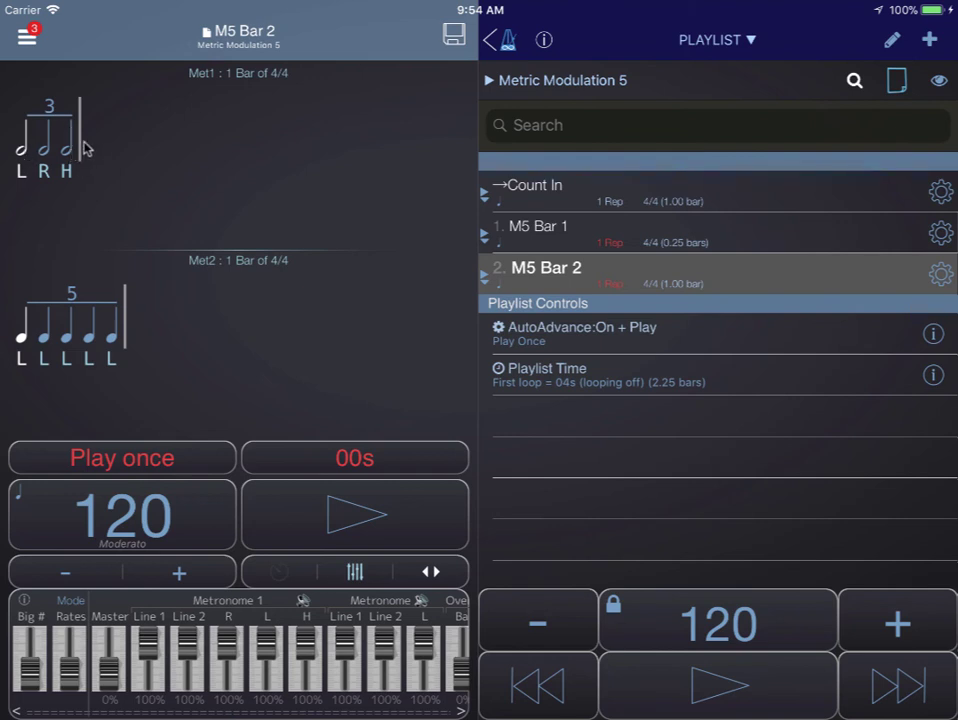
{"action": "left_click", "coordinate": [547, 224]}
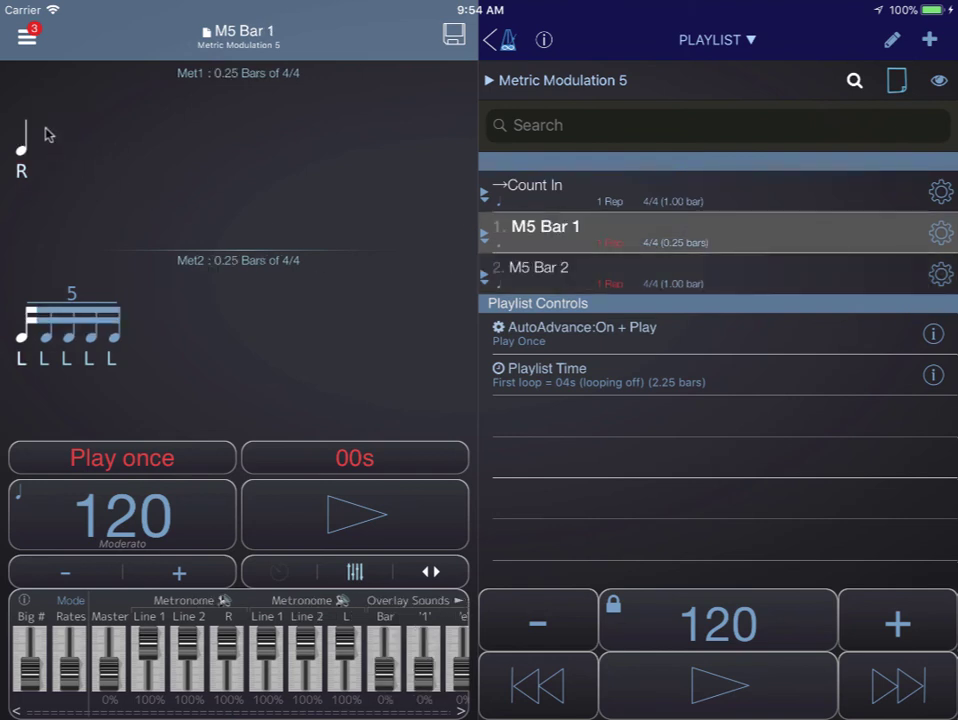
{"action": "left_click", "coordinate": [512, 270]}
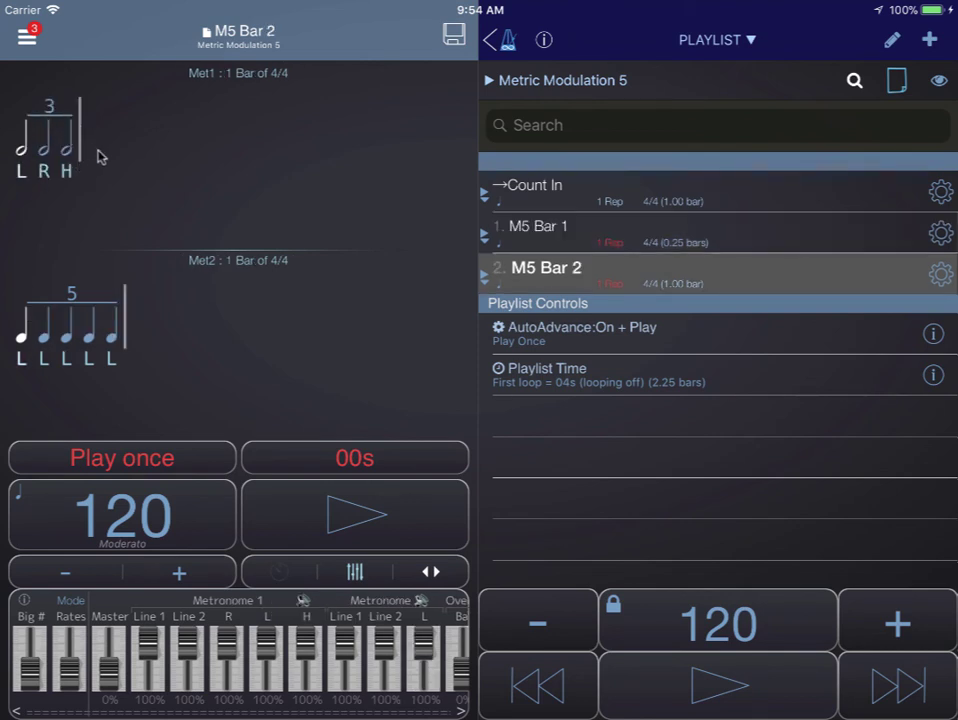
Step: Unlock the Metric Modulation 5 playlist's tempo and play the playlist from Count In
{"action": "left_click", "coordinate": [560, 188]}
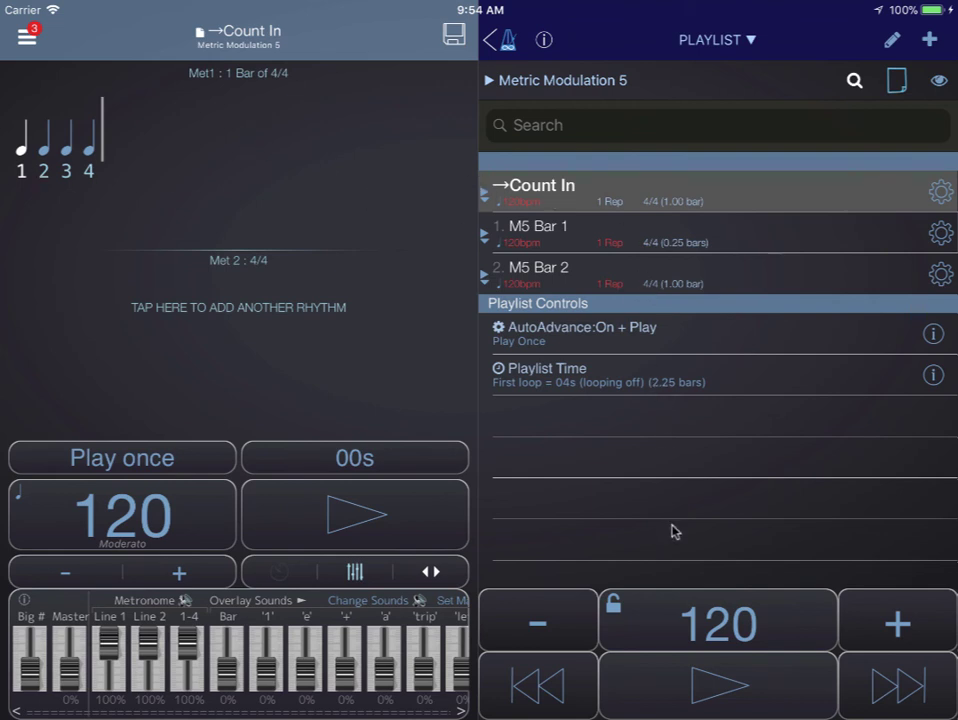
{"action": "left_click", "coordinate": [683, 690]}
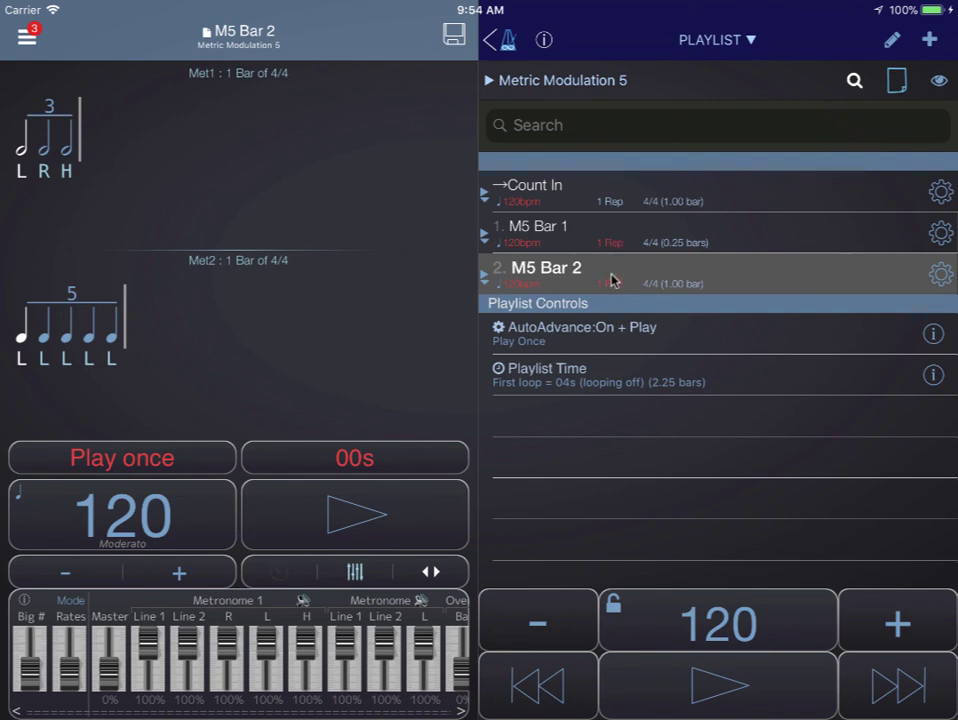
Step: Apply metric modulation to the tempos of Count In, M5 Bar 1 and M5 Bar 2 after checking both bars' rhythms
{"action": "left_click", "coordinate": [606, 243]}
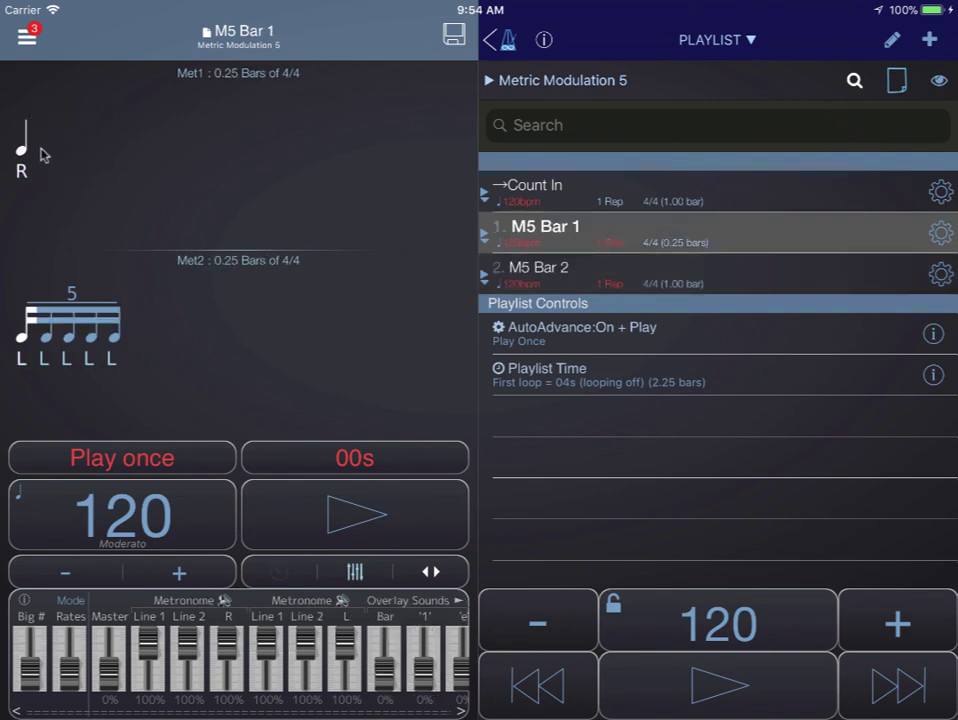
{"action": "left_click", "coordinate": [556, 275]}
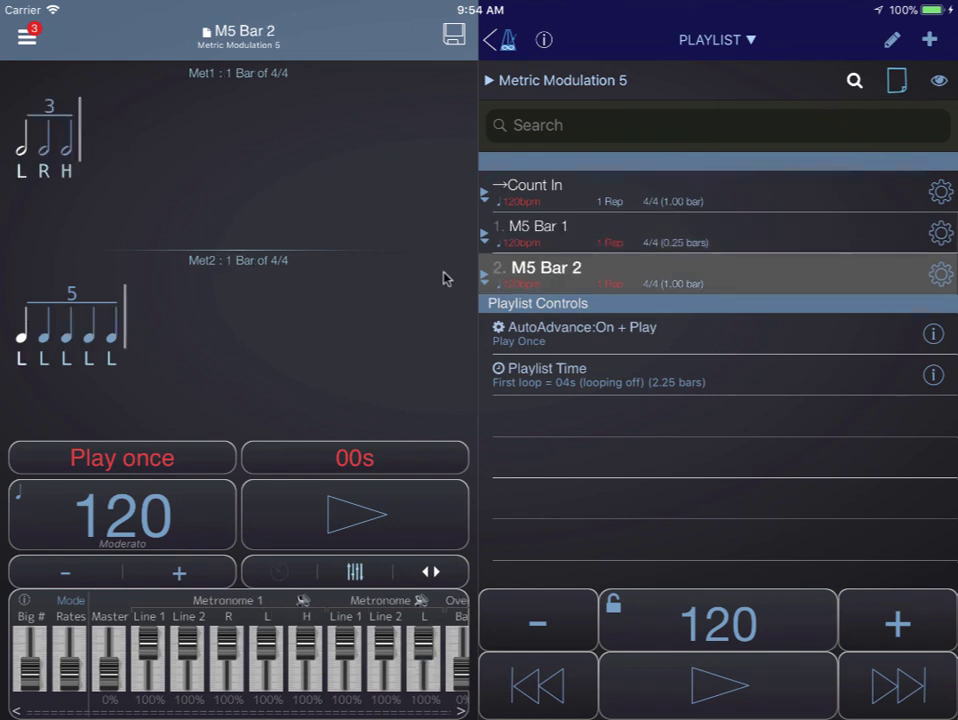
{"action": "left_click", "coordinate": [650, 285]}
{"action": "left_click", "coordinate": [515, 705]}
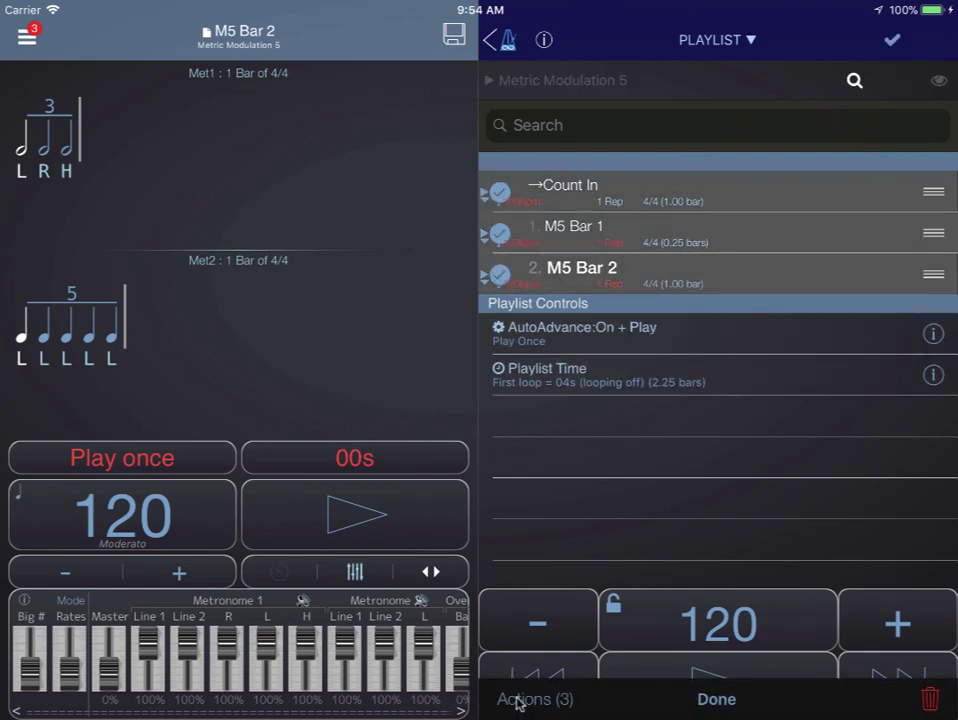
{"action": "left_click", "coordinate": [533, 707]}
{"action": "left_click", "coordinate": [692, 228]}
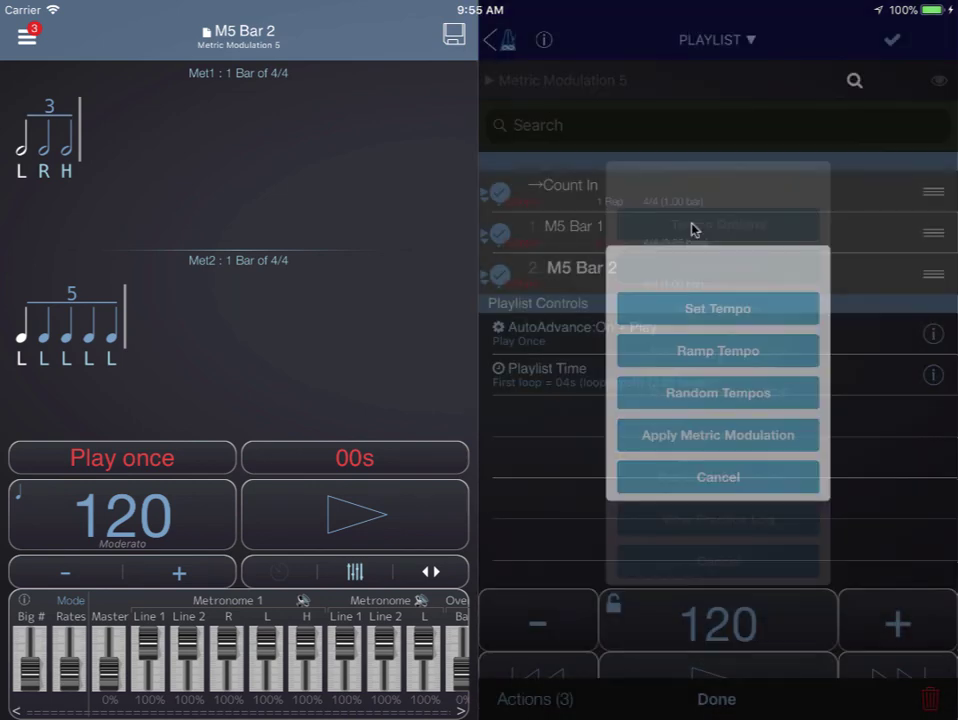
{"action": "left_click", "coordinate": [661, 435]}
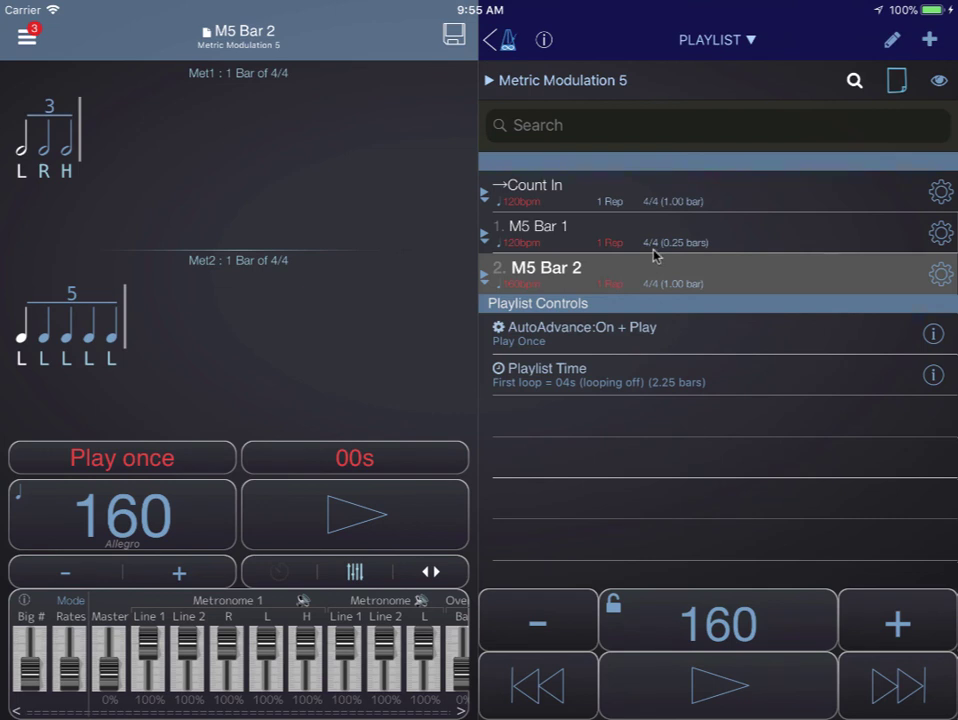
Step: Play the Metric Modulation 5 playlist from Count In with the modulated tempos
{"action": "left_click", "coordinate": [632, 200]}
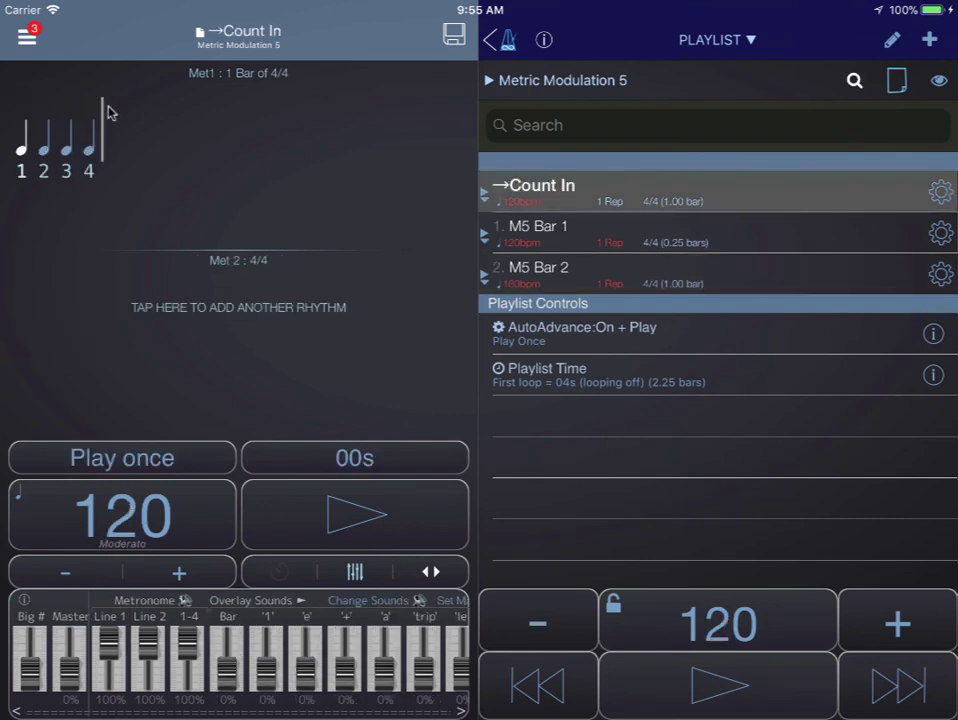
{"action": "left_click", "coordinate": [686, 681]}
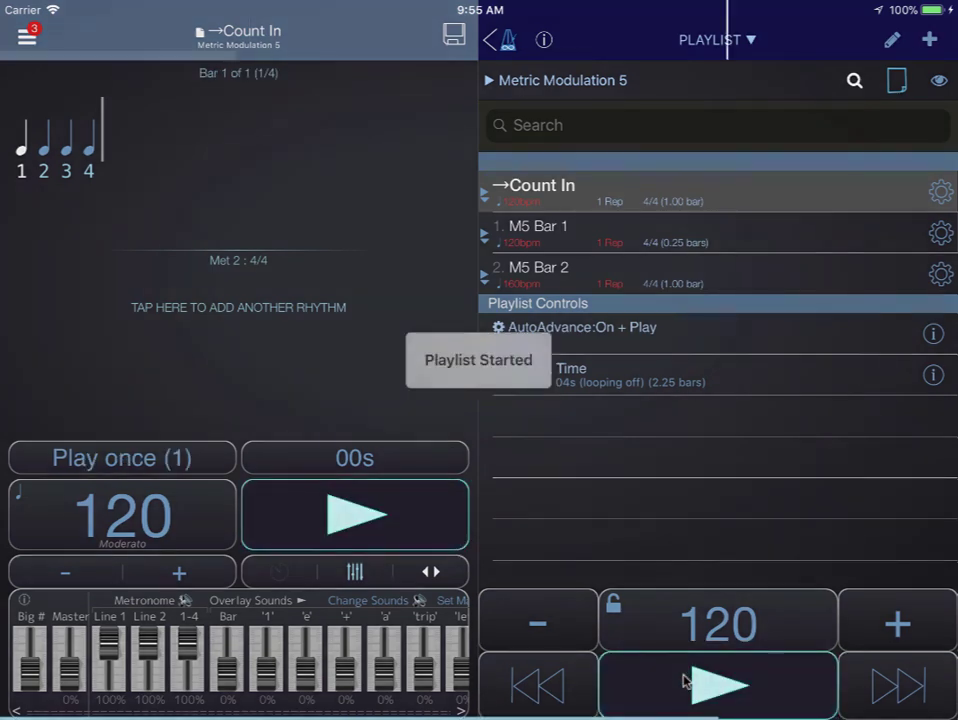